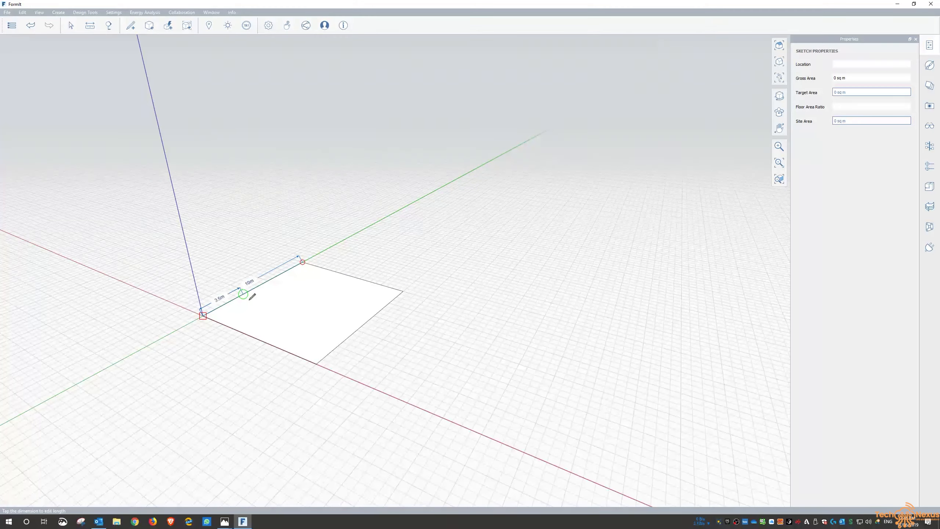
- Extrude the 10 × 10 m square face at the origin downward by 0.6 m to form the base slab
scroll(275, 317, "up", 2)
scroll(280, 318, "up", 1)
key("Escape")
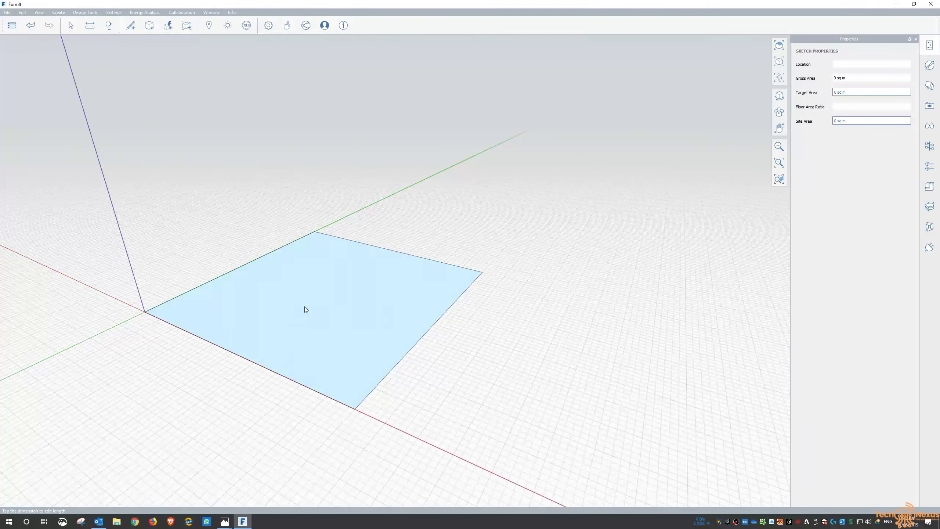
left_click(322, 290)
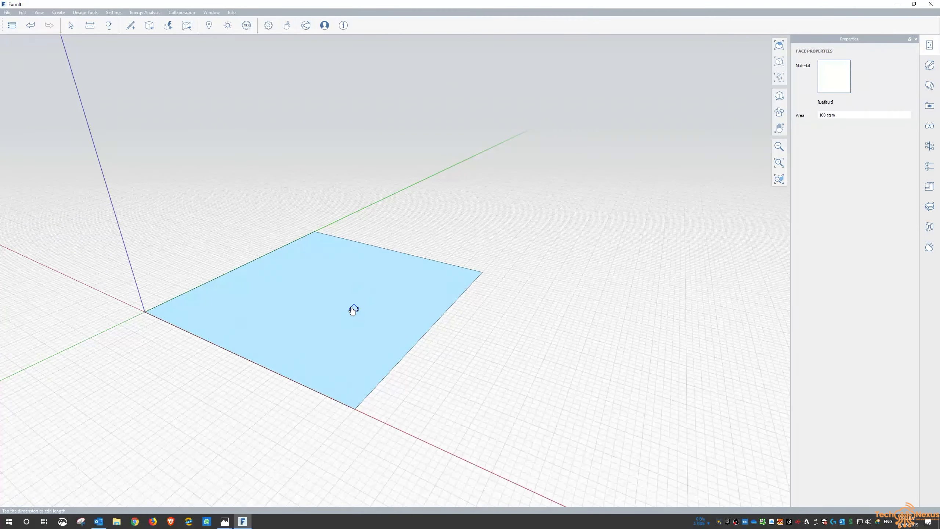
left_click_drag(352, 307, 348, 366)
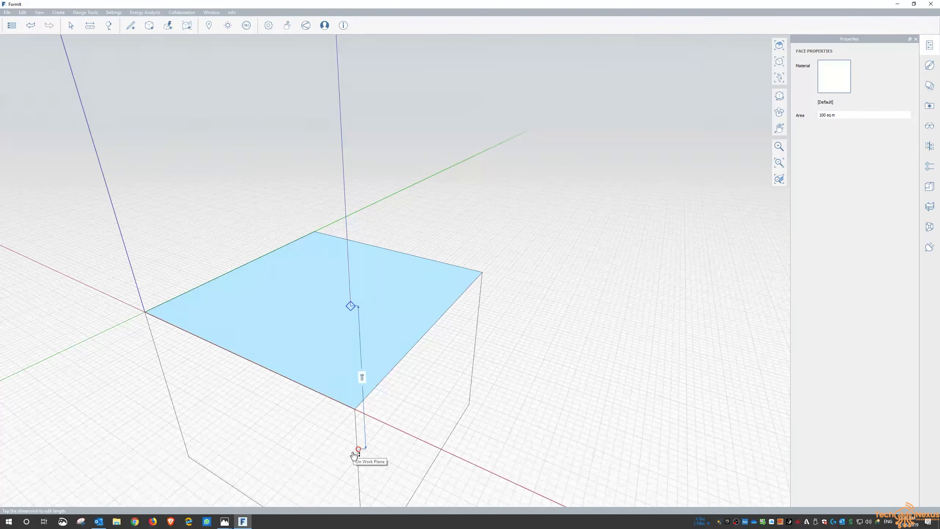
key("Tab")
type(".6")
key("Return")
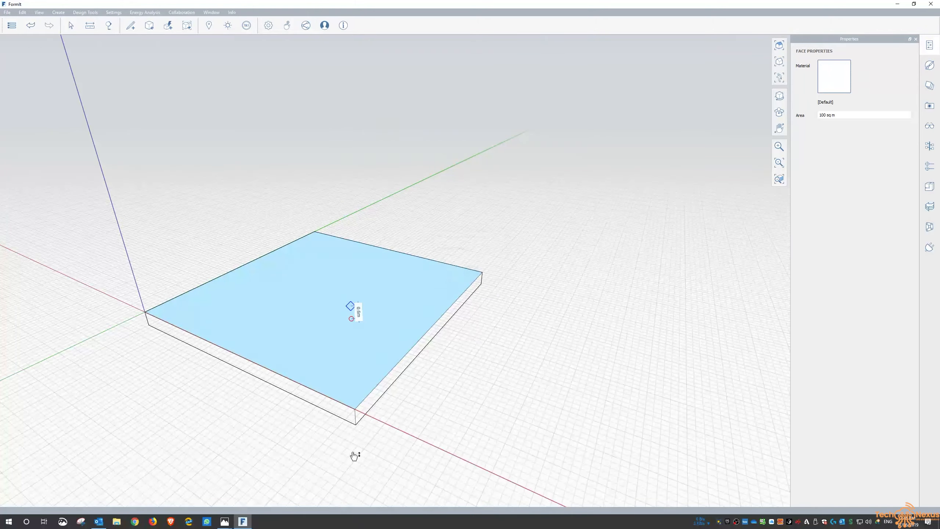
left_click(353, 452)
- Draw a vertical line 10 m up along the blue axis from the base slab's corner at the origin
middle_click_drag(357, 392, 428, 424)
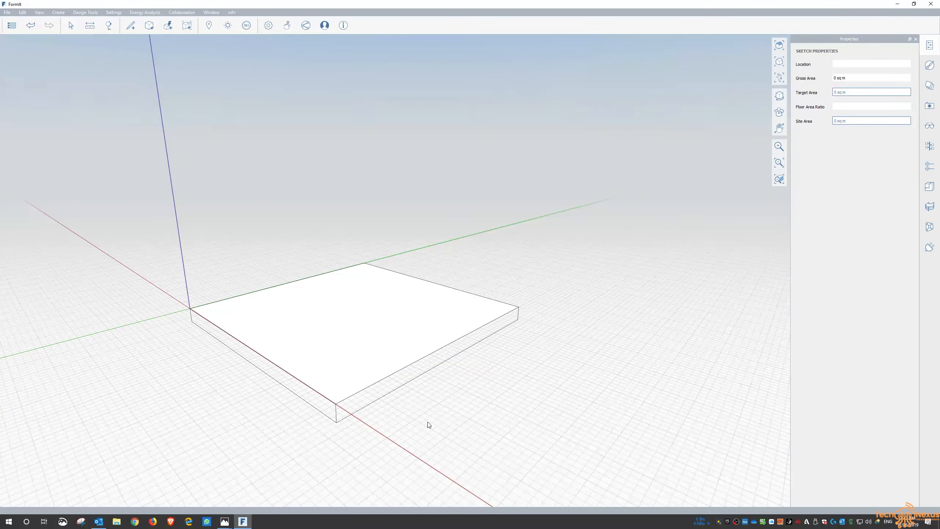
middle_click_drag(189, 375, 425, 304)
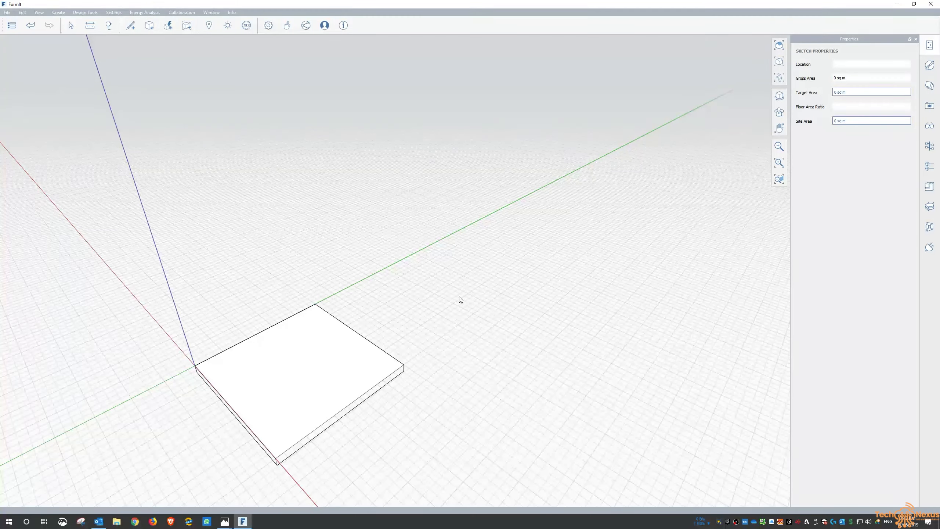
mouse_move(459, 298)
middle_mouse_down("shift")
mouse_move(487, 261)
mouse_move(449, 305)
middle_mouse_up("shift")
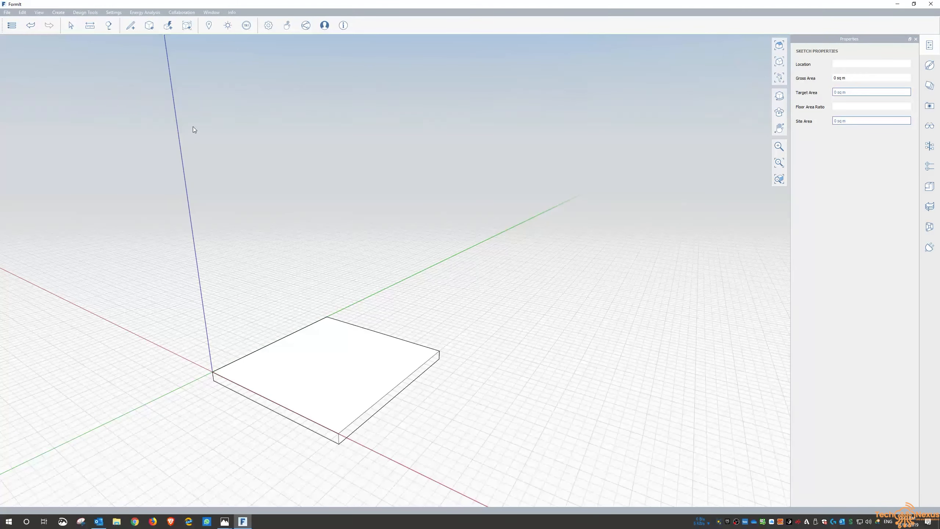
left_click(131, 40)
left_click(212, 371)
type("10")
key("Return")
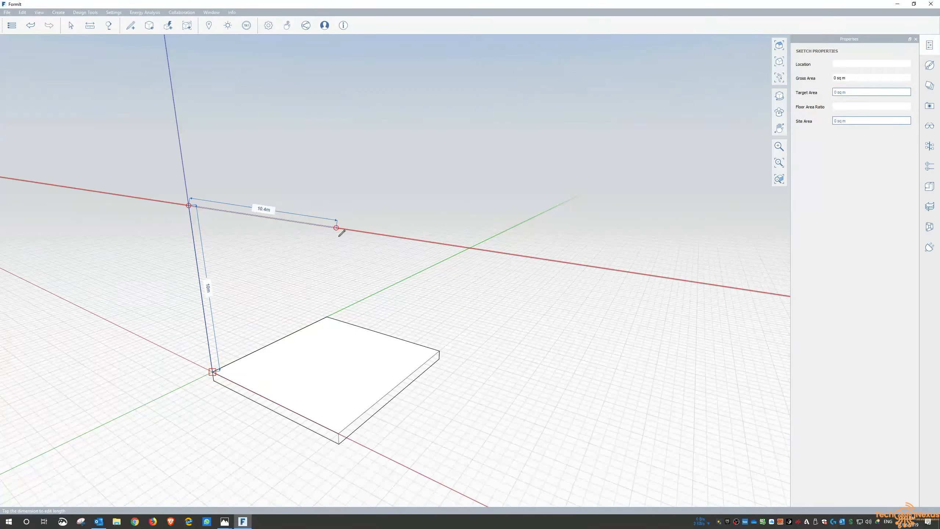
- Continue with 10 m edges parallel to the red and green axes and close a 10 × 10 m square above the base slab
middle_click_drag(340, 227, 282, 240)
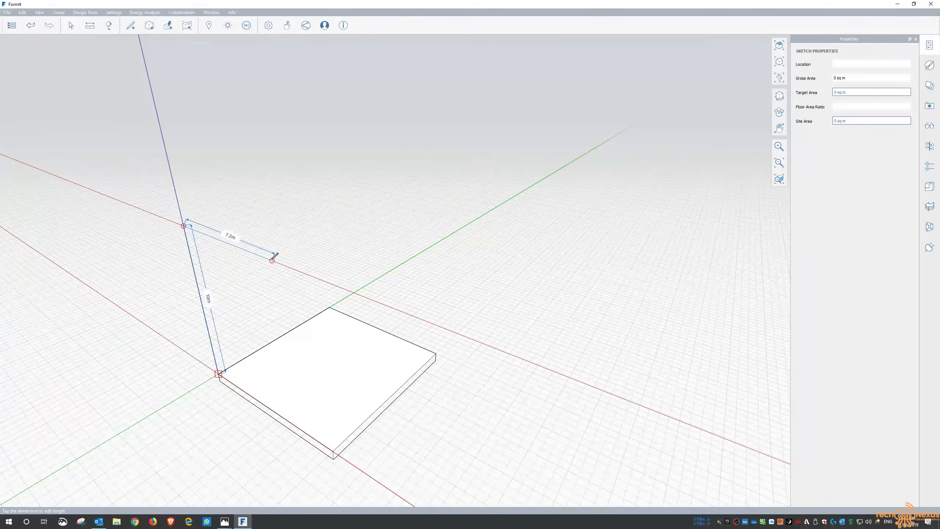
type("10")
key("Return")
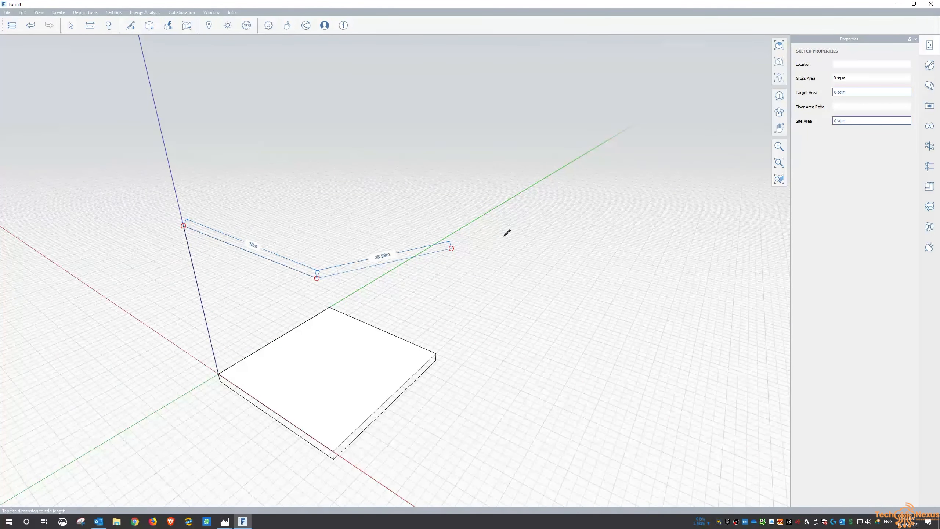
type("10")
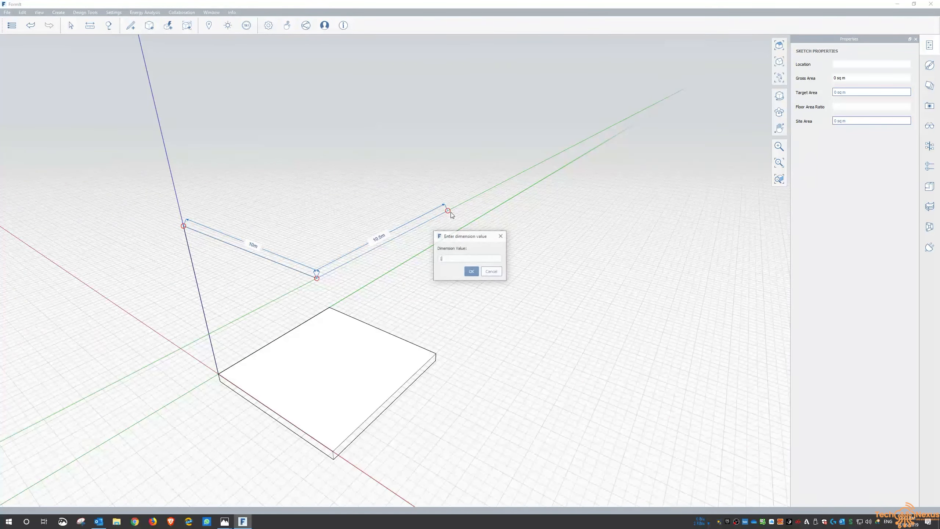
key("Return")
type("10")
key("Return")
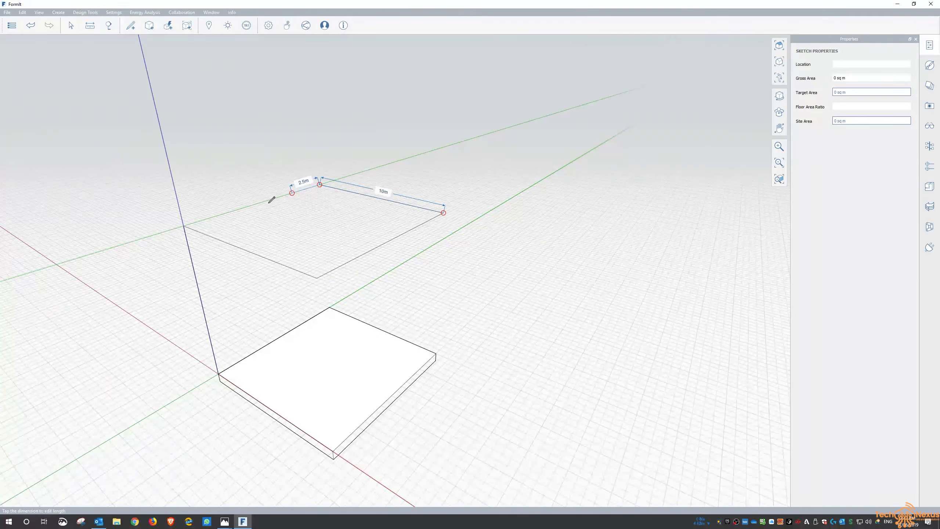
left_click(183, 225)
key("Escape")
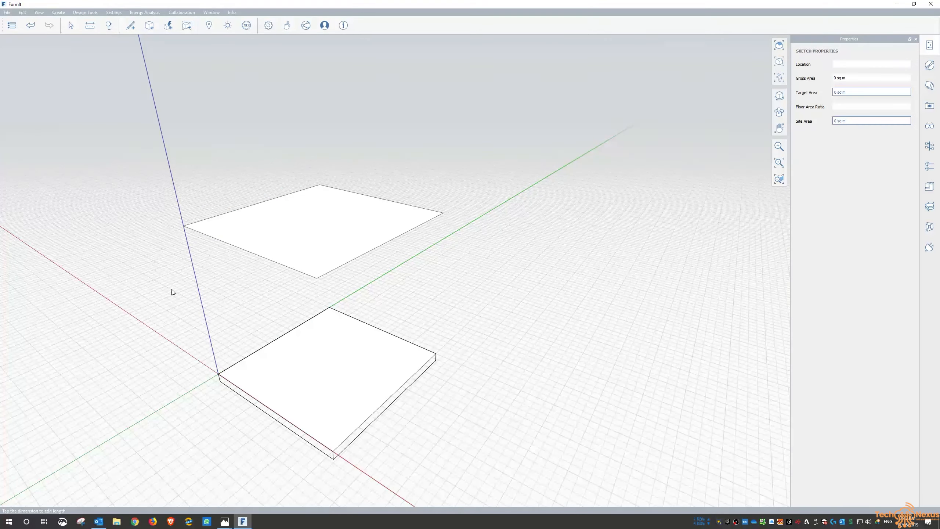
- Extrude the upper 10 × 10 m square downward by 0.3 m to form the top slab
middle_click_drag(248, 288, 270, 262)
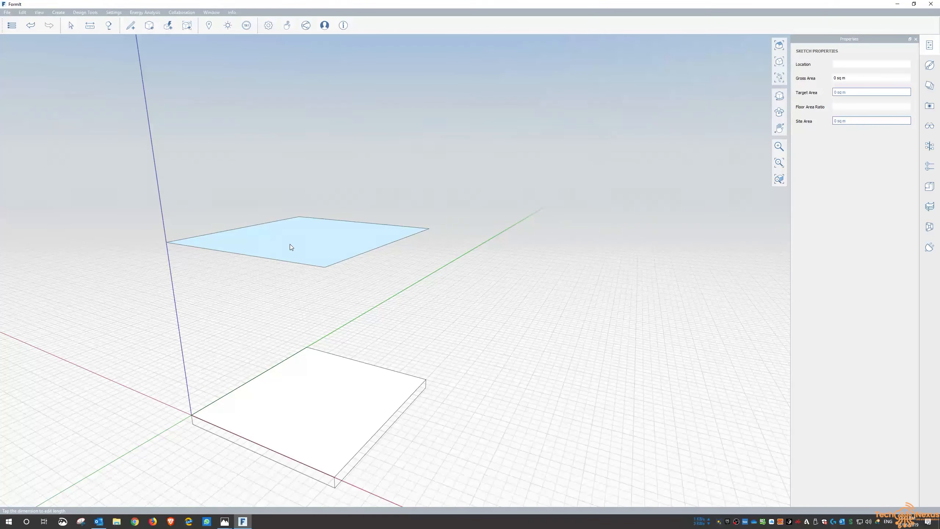
left_click(296, 237)
type(".3")
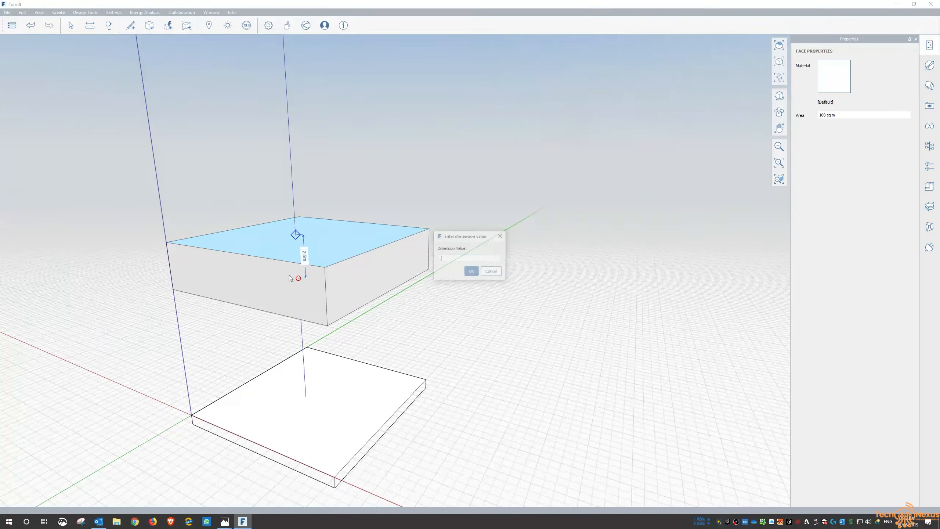
key("Return")
left_click(308, 282)
- Draw a vertical line 5 m up from the base slab's corner on the green axis
mouse_move(309, 282)
middle_mouse_down()
mouse_move(391, 290)
mouse_move(433, 270)
mouse_move(401, 267)
mouse_move(317, 289)
mouse_move(257, 414)
middle_mouse_up()
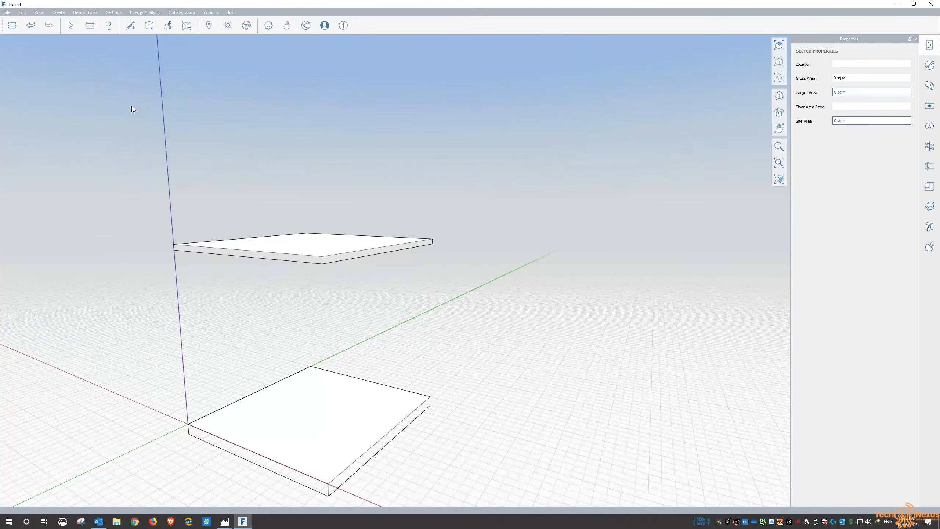
left_click(130, 30)
middle_click_drag(464, 368, 311, 384)
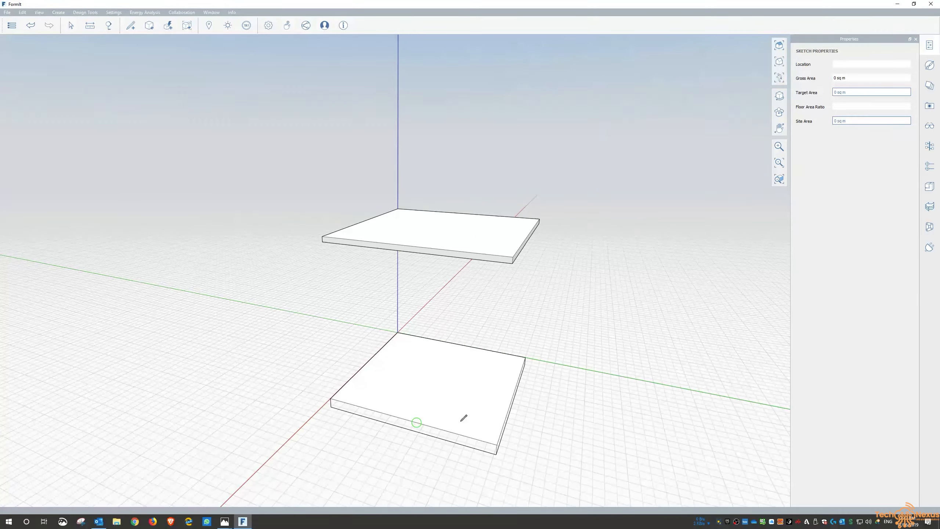
left_click(525, 357)
middle_click_drag(588, 347, 714, 455)
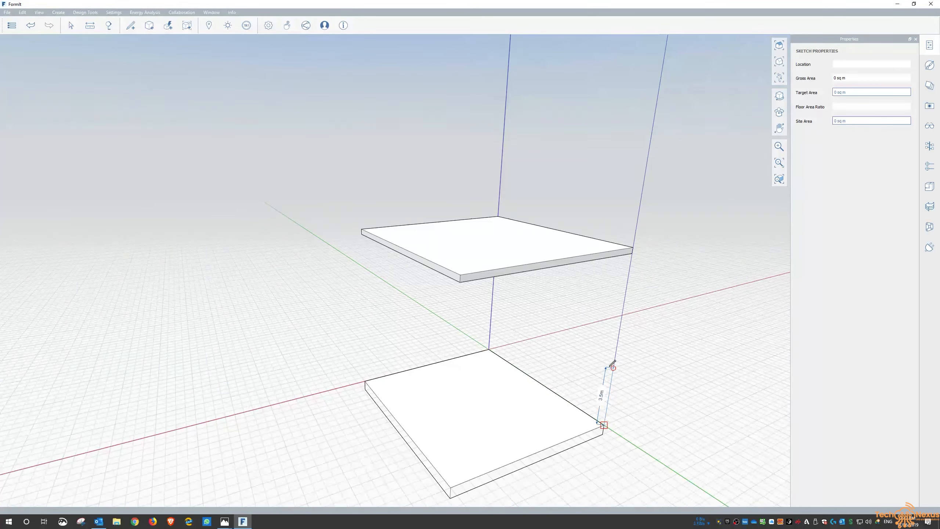
type("5")
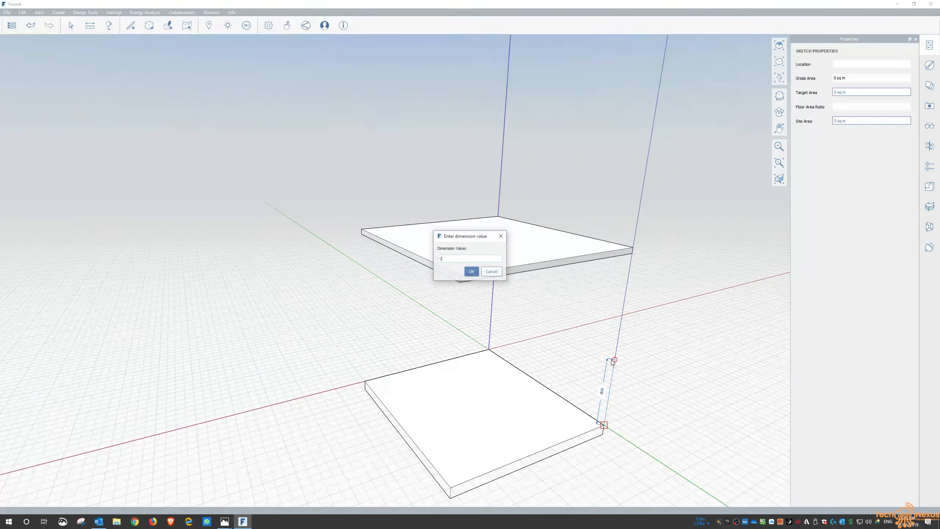
key("Return")
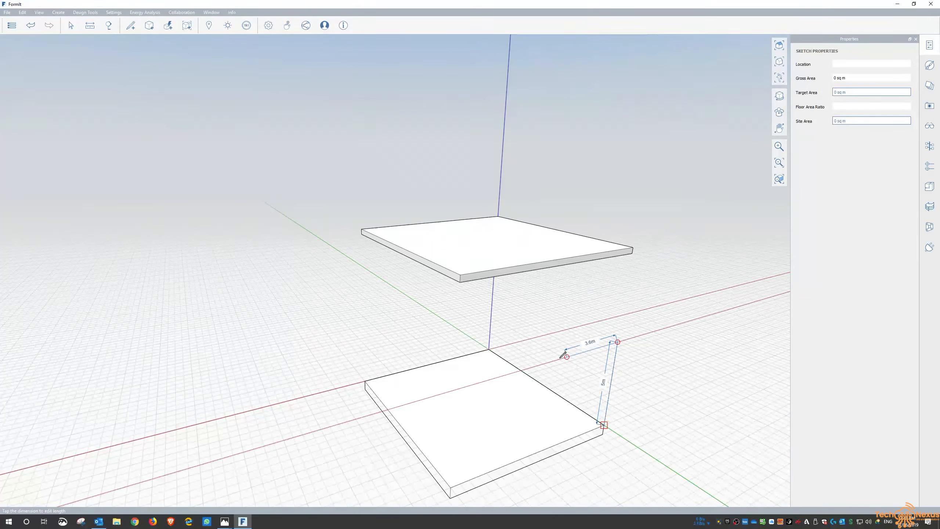
- Continue from the line's upper end with 10 m and 5 m edges along the axes and close a 10 × 5 m rectangle between the slabs
type("10")
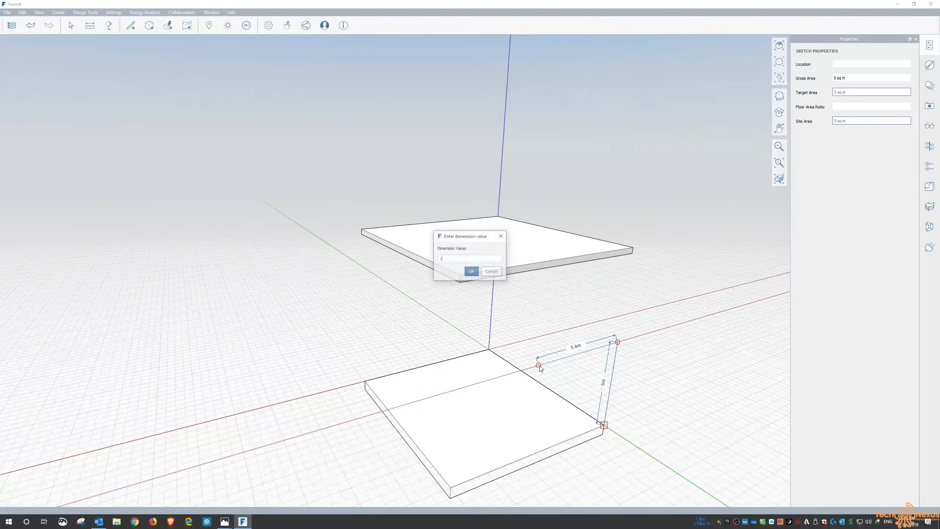
key("Return")
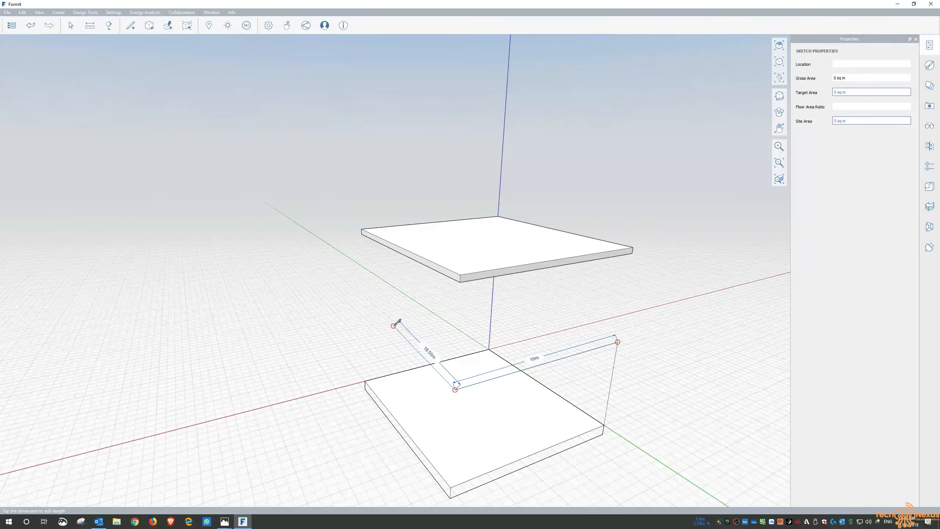
type("5")
key("Return")
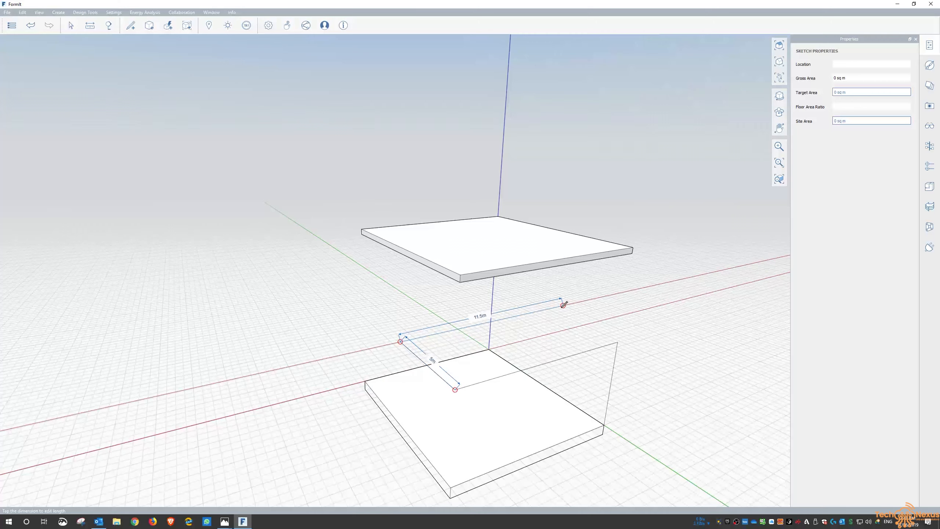
type("10")
key("Return")
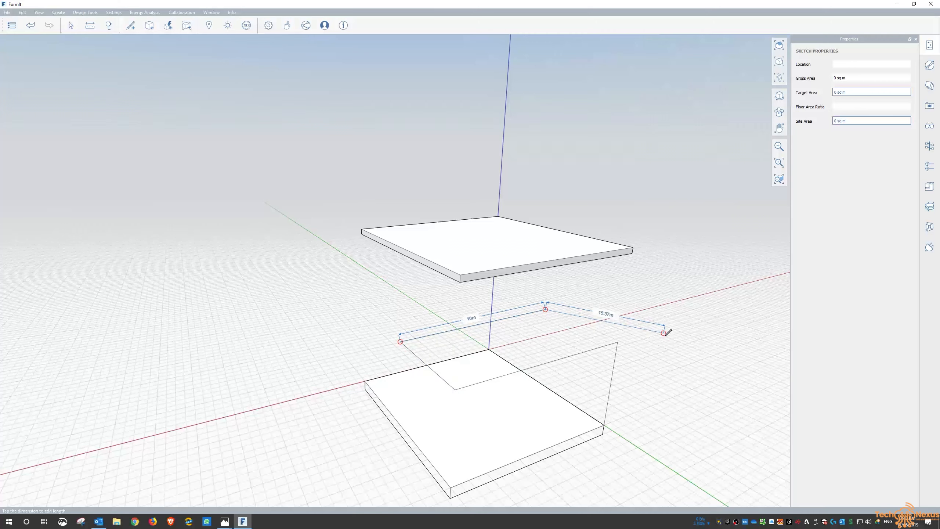
left_click(618, 342)
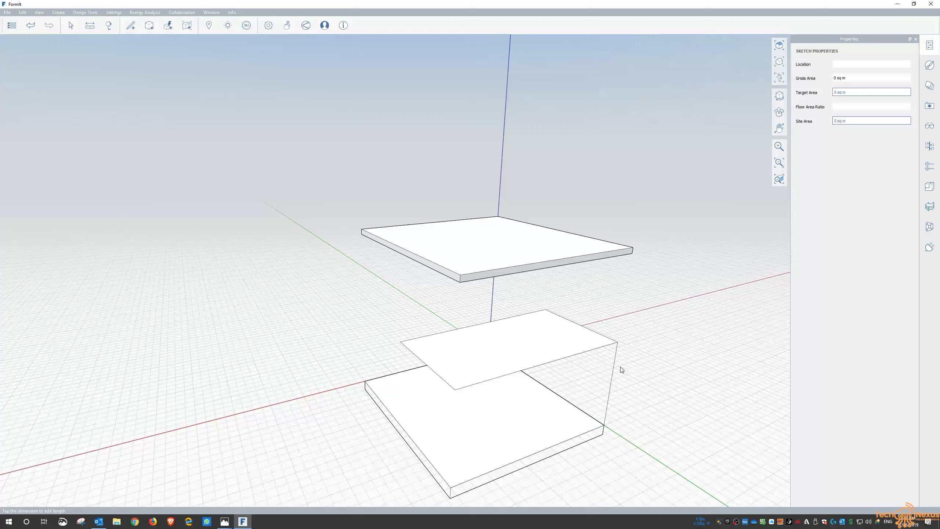
- Extrude the 10 × 5 m rectangle downward by 0.3 m to form the intermediate slab
left_click(566, 341)
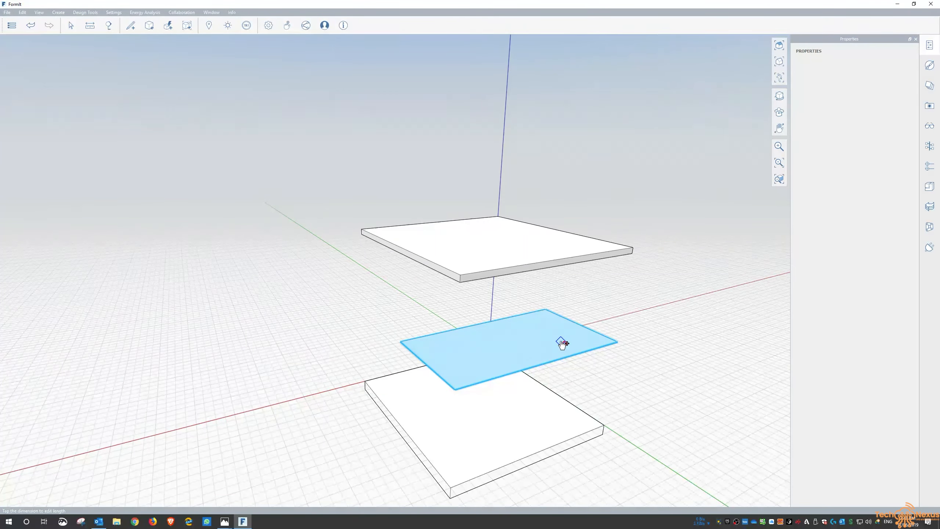
key("Escape")
scroll(514, 386, "up", 2)
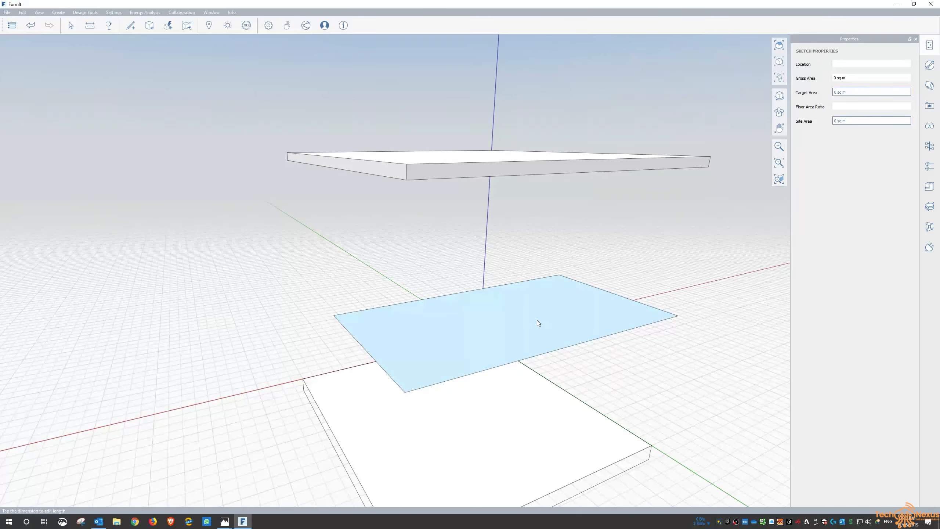
left_click(580, 315)
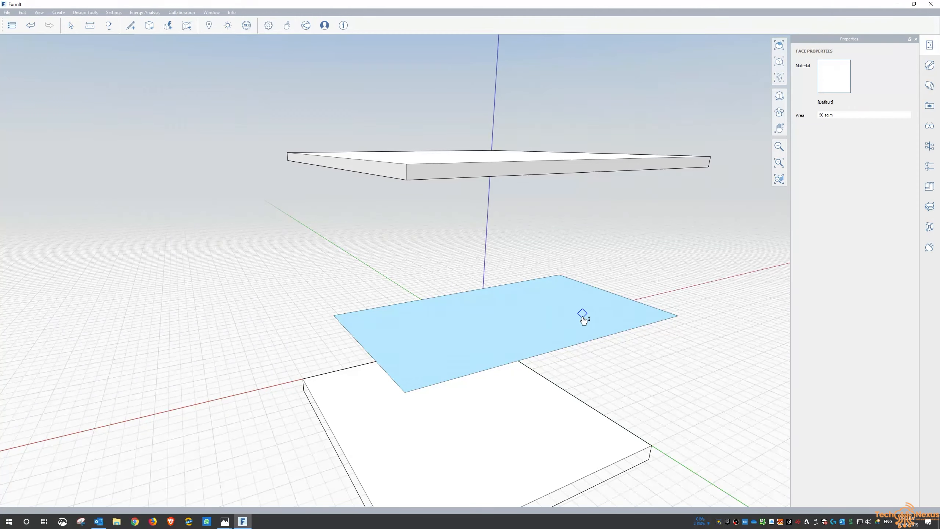
left_click_drag(580, 319, 585, 370)
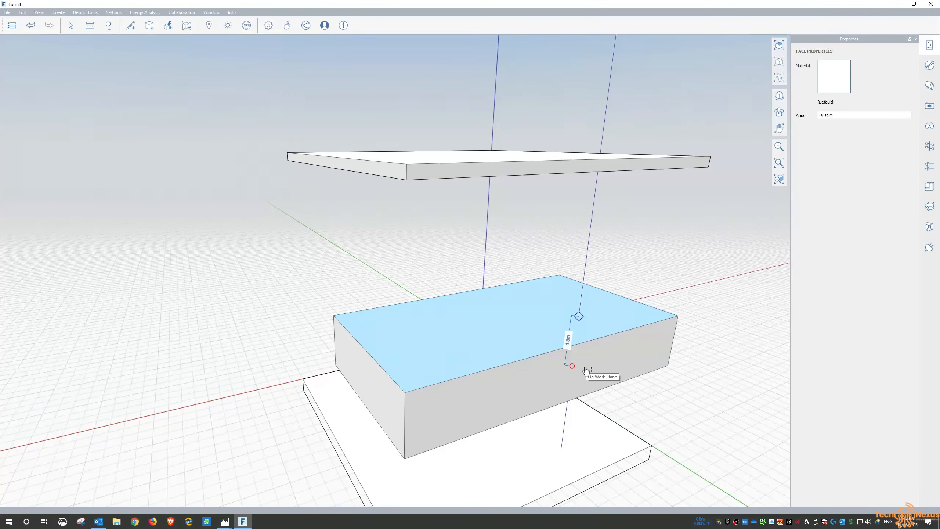
type("0.3")
key("Return")
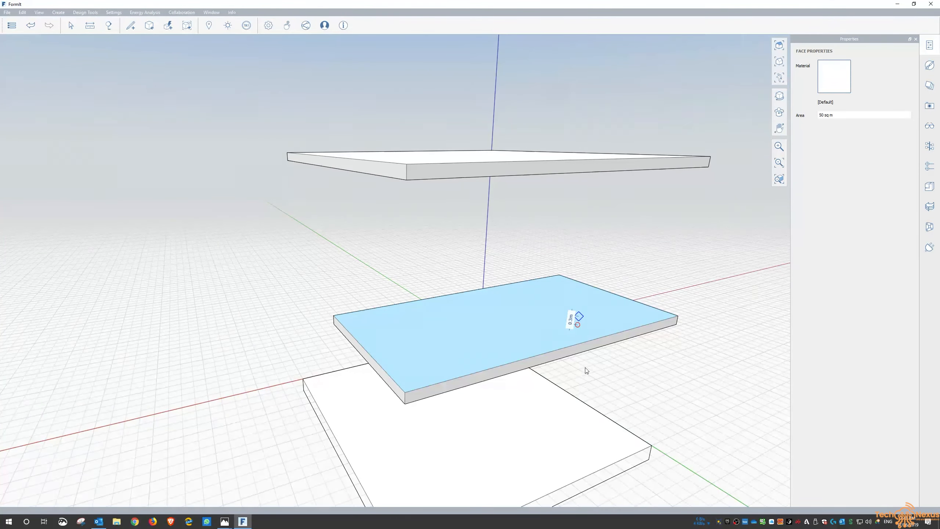
key("Escape")
- Look over the three slabs and bring up the model's layer list
scroll(444, 246, "down", 3)
middle_click_drag(244, 268, 485, 262)
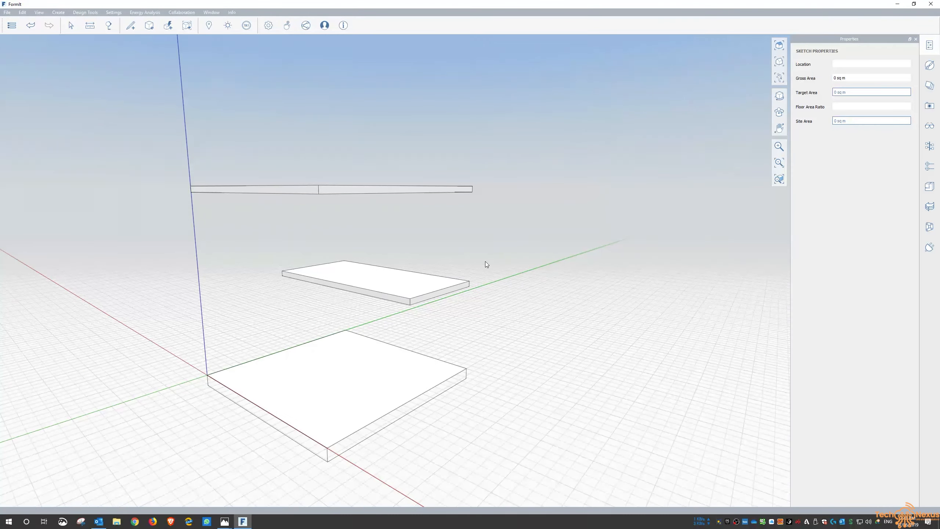
mouse_move(559, 318)
middle_mouse_down()
mouse_move(548, 342)
mouse_move(564, 316)
middle_mouse_up()
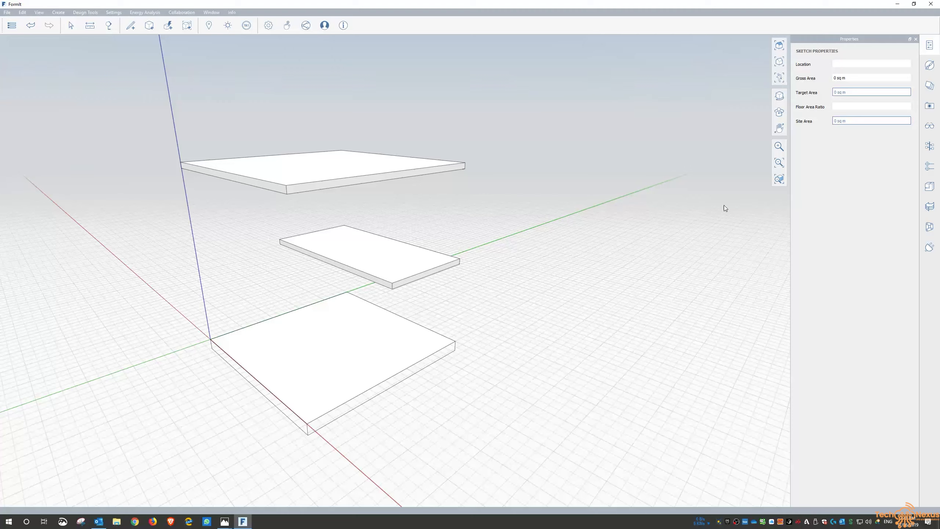
left_click(929, 166)
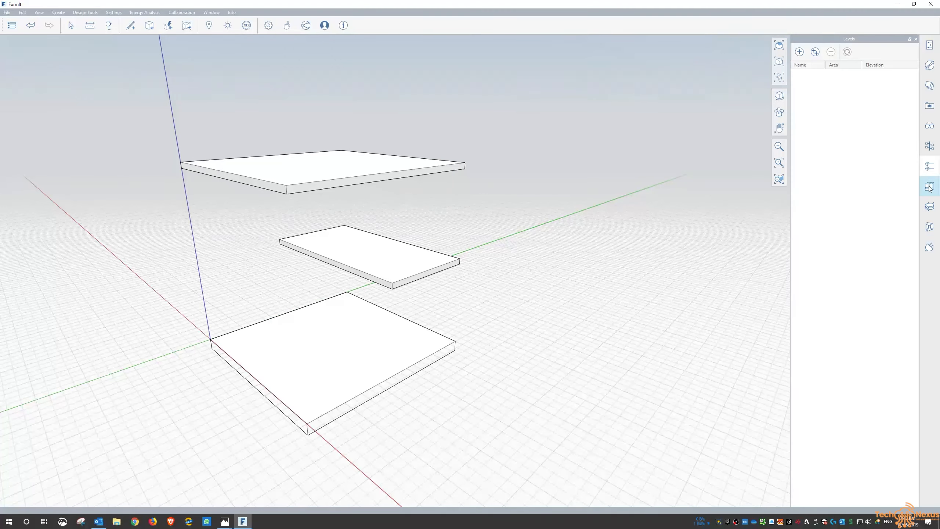
left_click(930, 147)
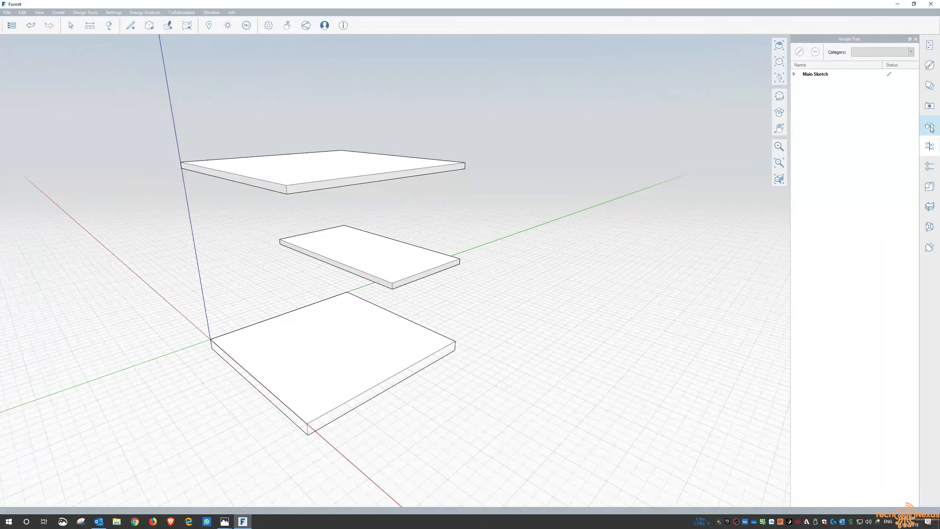
left_click(929, 89)
left_click(929, 89)
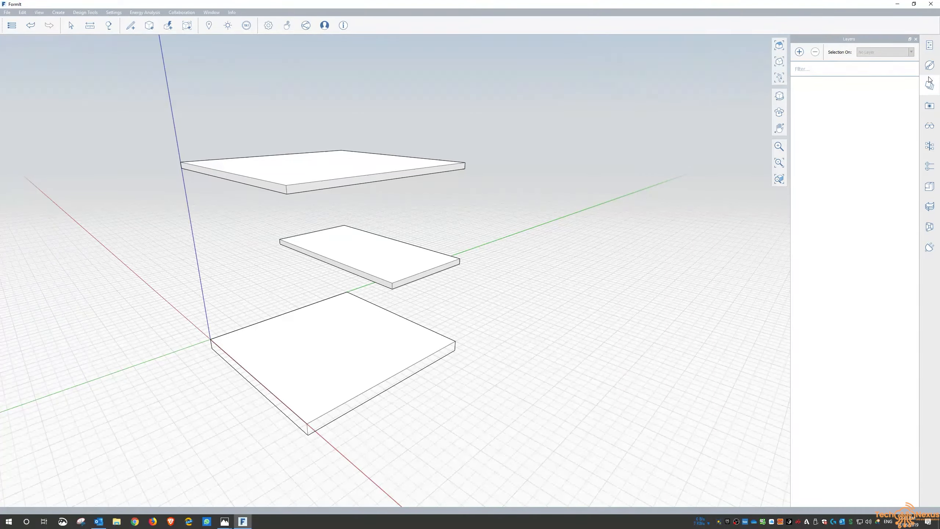
- Add three new layers and rename the first one Slab
left_click(799, 51)
left_click(800, 52)
left_click(799, 52)
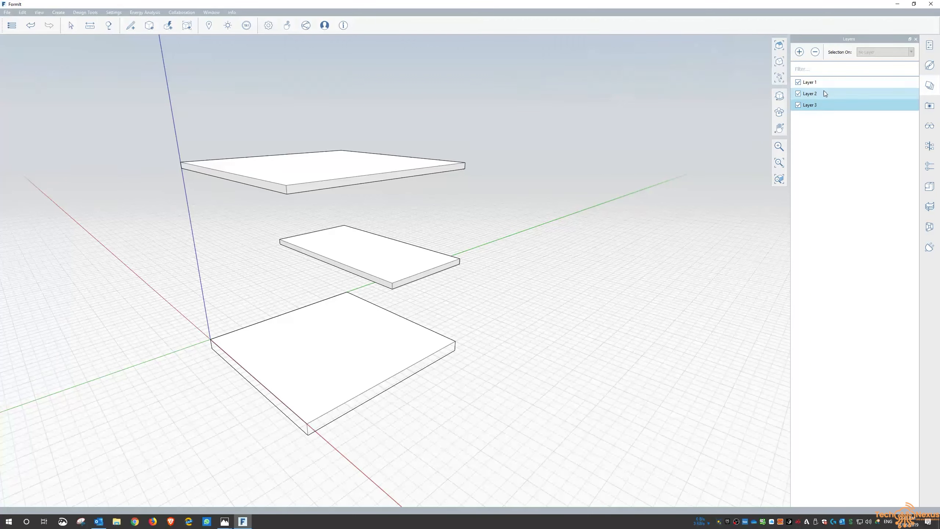
double_click(815, 82)
key("Escape")
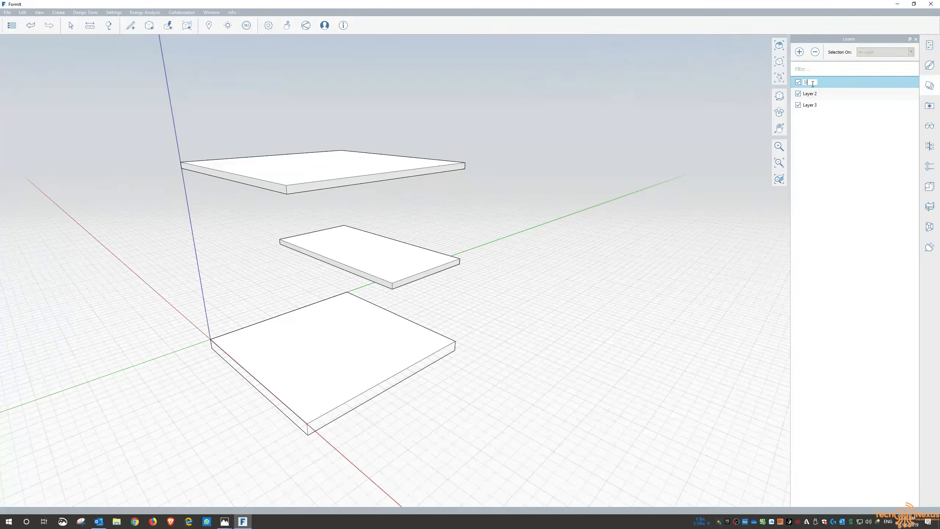
type("Slab")
key("Return")
- Rename the second layer Mezzanine and the third layer Roof
double_click(814, 93)
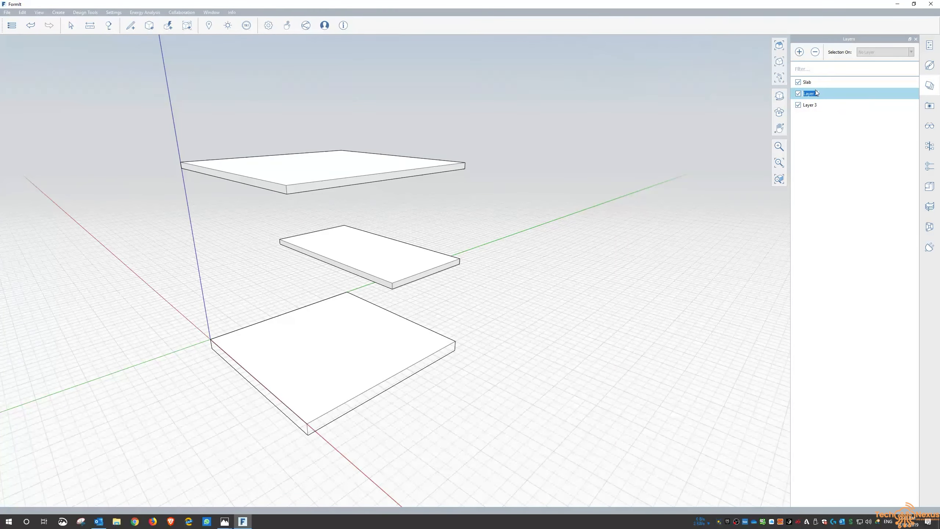
type("Mezzanine")
key("Return")
left_click(813, 106)
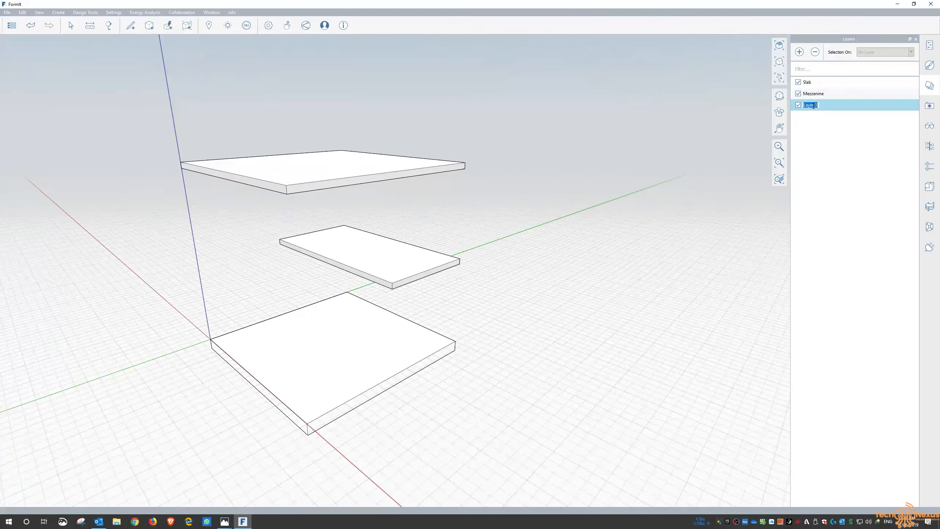
type("Roof")
key("Return")
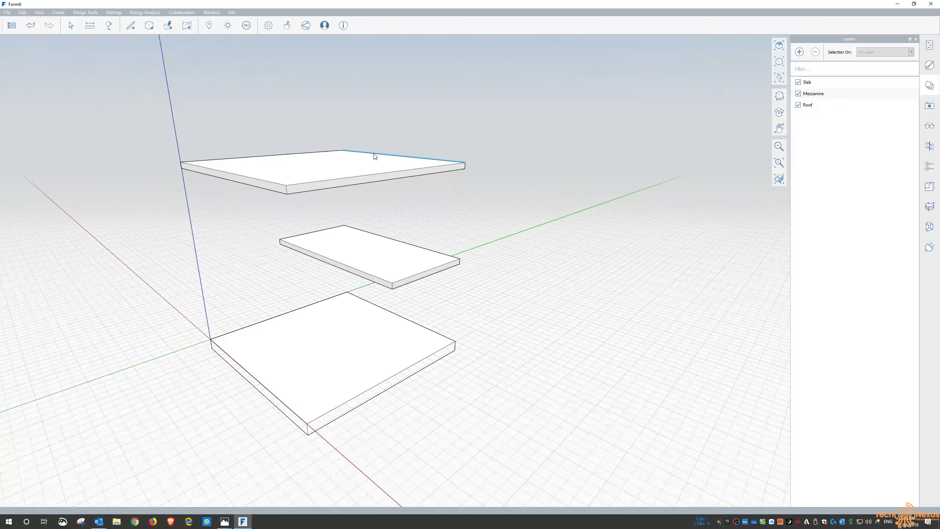
- Assign the whole top slab to the Roof layer
double_click(328, 162)
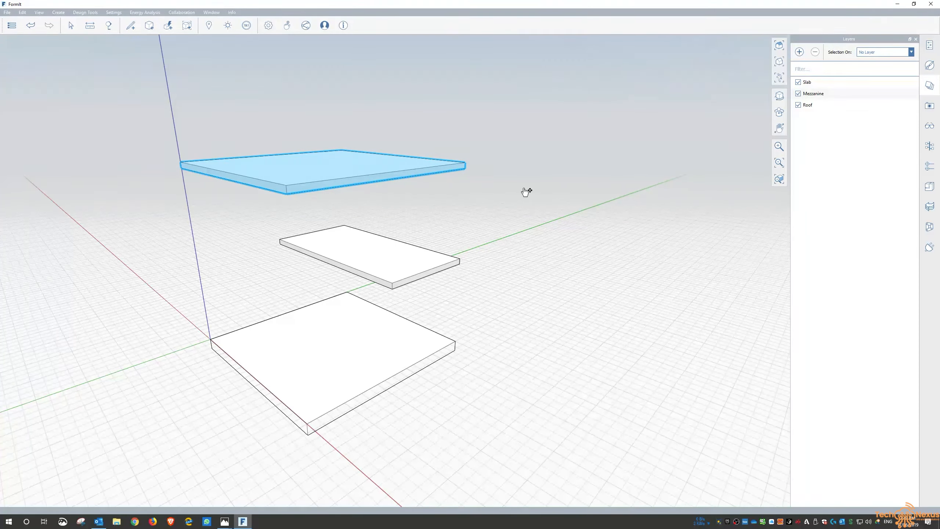
left_click(880, 52)
left_click(878, 75)
left_click(542, 221)
- Assign the whole intermediate slab to the Mezzanine layer
double_click(410, 259)
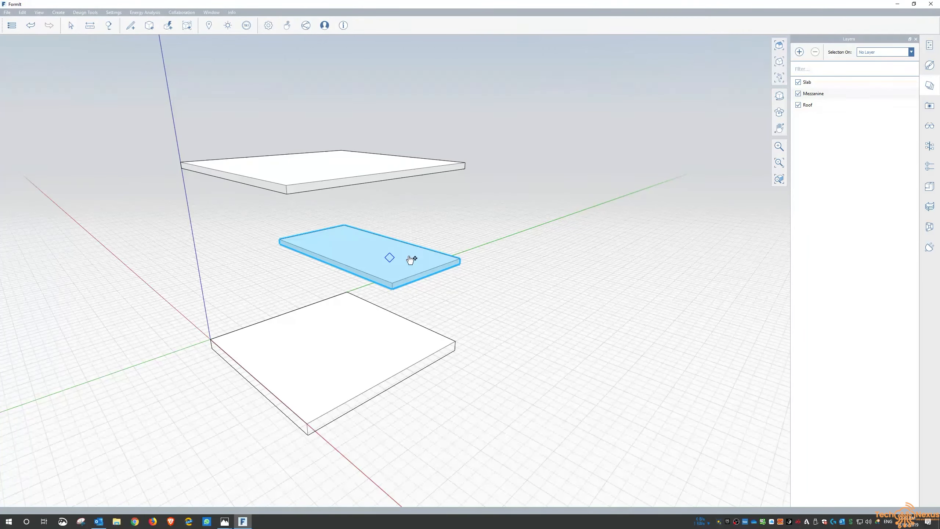
left_click(881, 52)
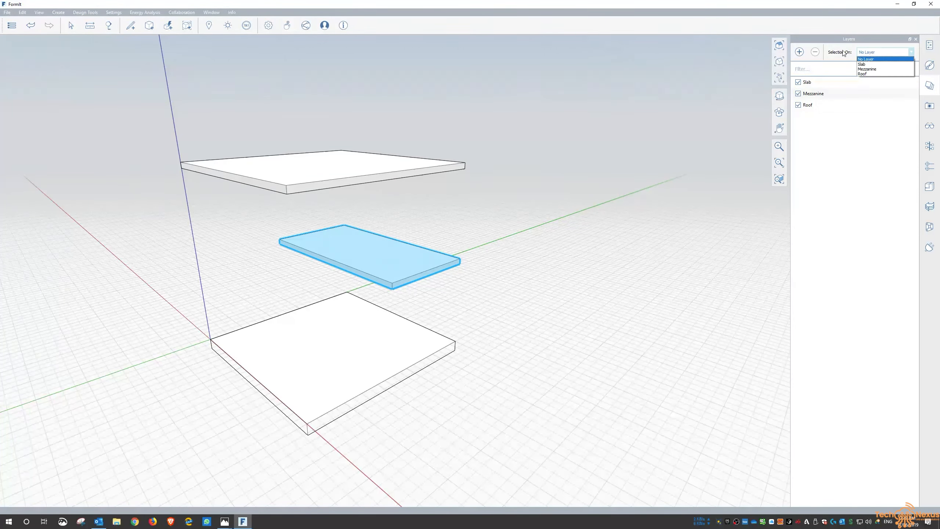
left_click(870, 70)
left_click(536, 299)
- Assign the base slab to the Slab layer
left_click(369, 337)
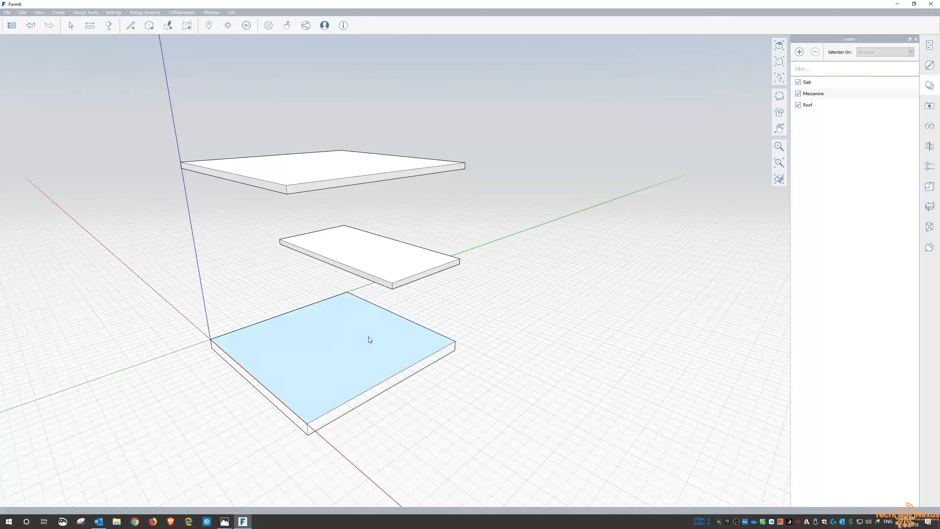
left_click(895, 52)
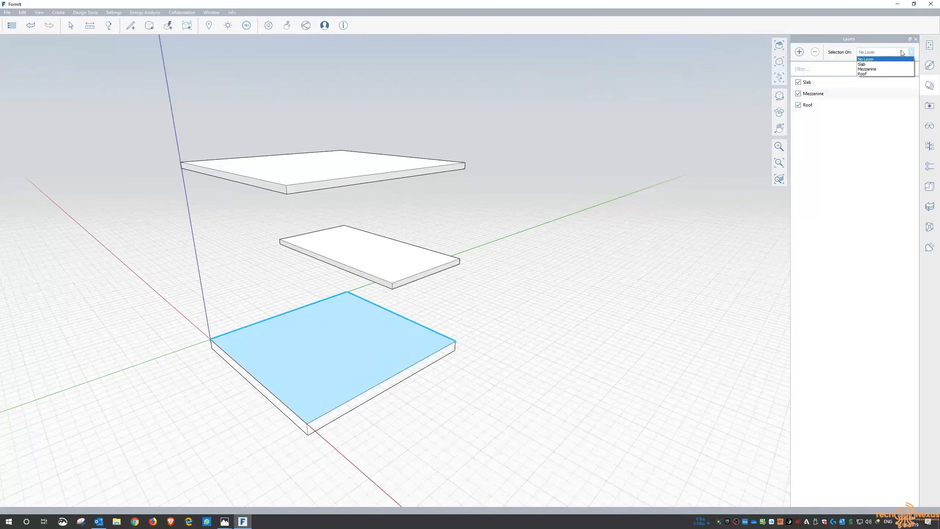
left_click(882, 64)
left_click(595, 241)
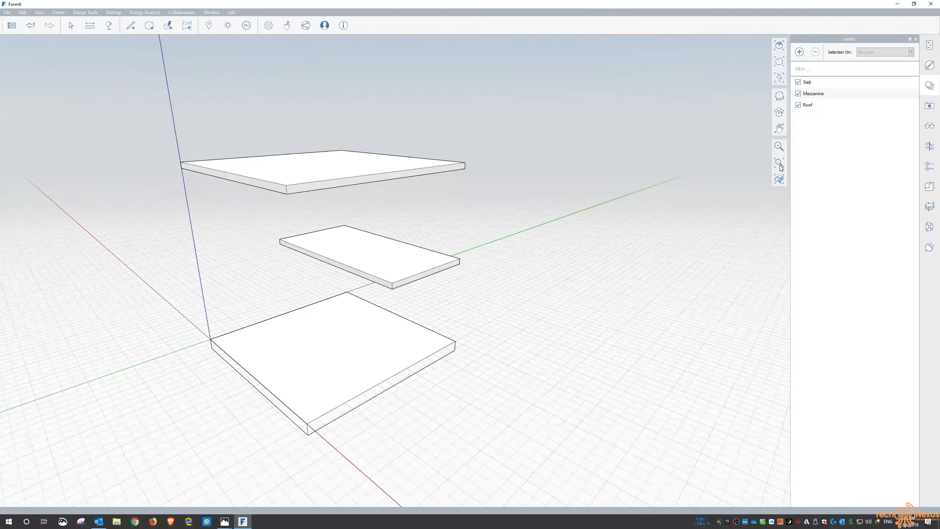
- Check the layer assignments by hiding and showing the Slab, Mezzanine and Roof layers one at a time
left_click(798, 82)
left_click(798, 82)
left_click(798, 93)
left_click(798, 93)
left_click(798, 105)
left_click(798, 105)
mouse_move(564, 279)
middle_mouse_down()
mouse_move(523, 251)
mouse_move(573, 235)
mouse_move(528, 256)
mouse_move(354, 232)
mouse_move(524, 247)
mouse_move(536, 282)
mouse_move(547, 283)
middle_mouse_up()
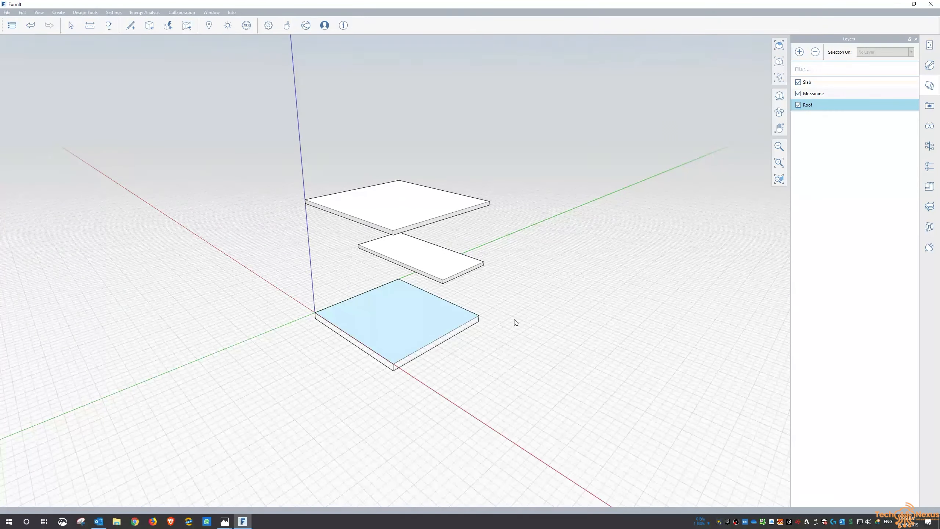
middle_click_drag(499, 358, 473, 378)
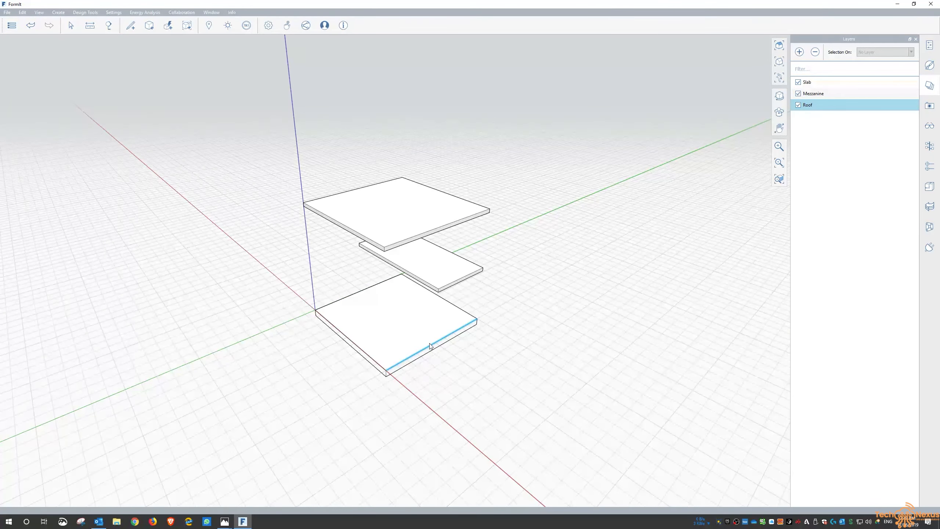
scroll(507, 357, "up", 3)
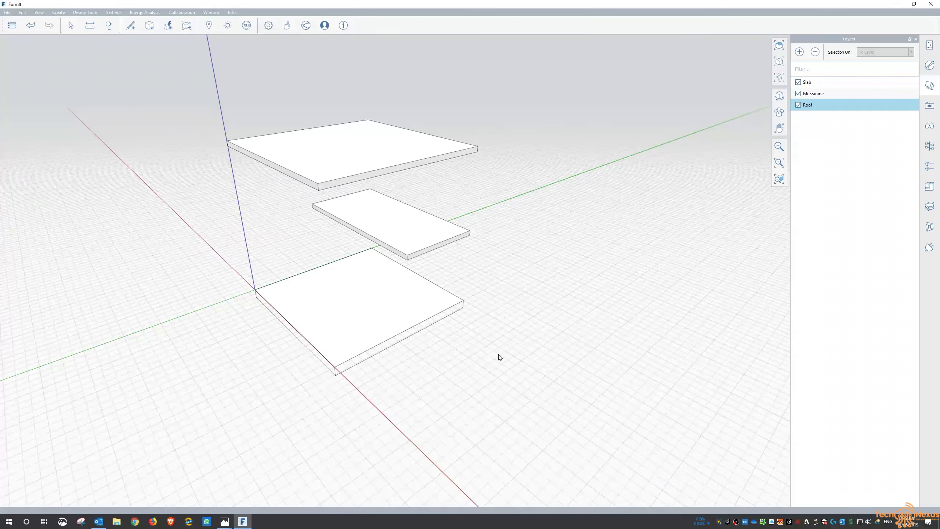
middle_click_drag(518, 356, 481, 370)
mouse_move(509, 322)
middle_mouse_down()
mouse_move(504, 304)
mouse_move(519, 308)
middle_mouse_up()
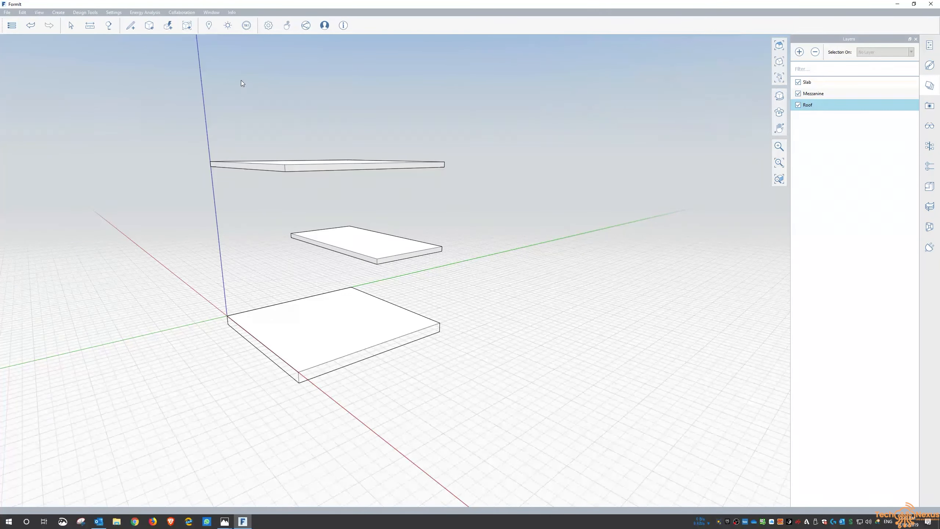
middle_click_drag(446, 269, 344, 378)
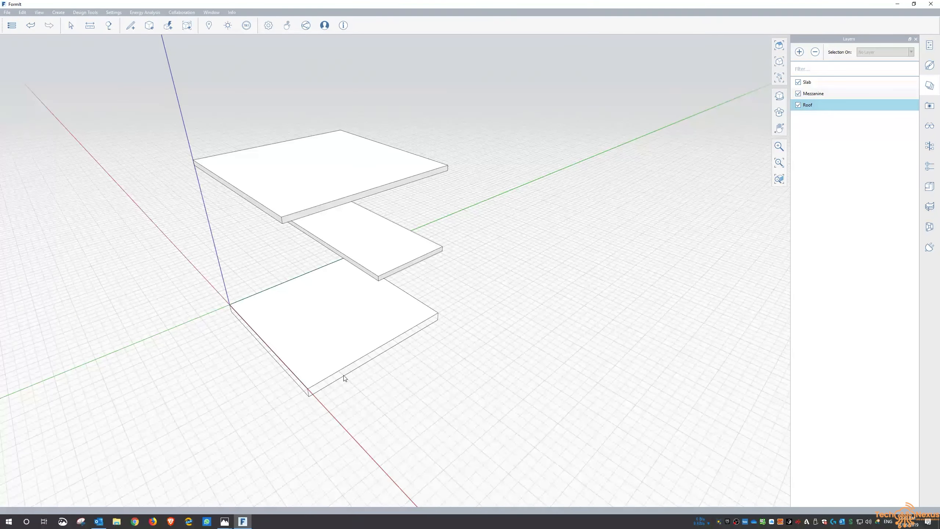
- Draw a 0.3 × 10 m rectangle on the ground beside the base slab, with its long side along the green axis
left_click(132, 28)
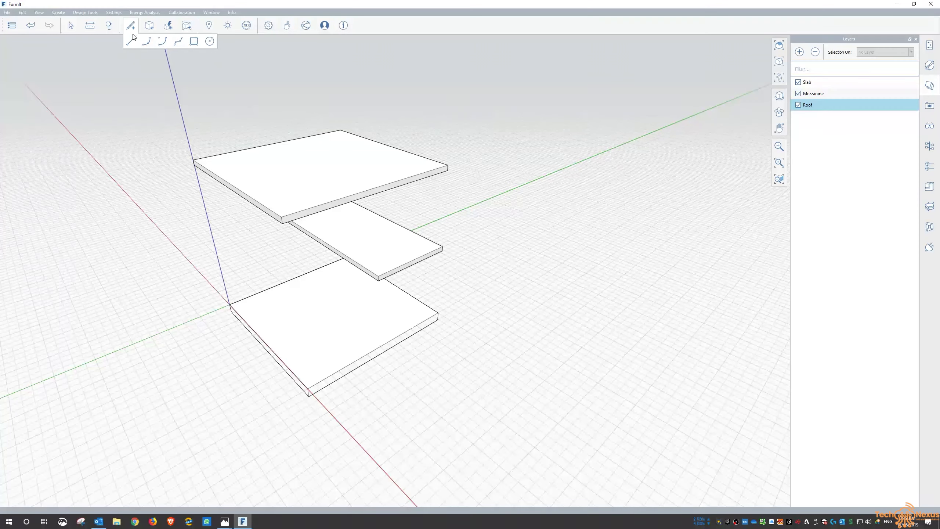
left_click(194, 42)
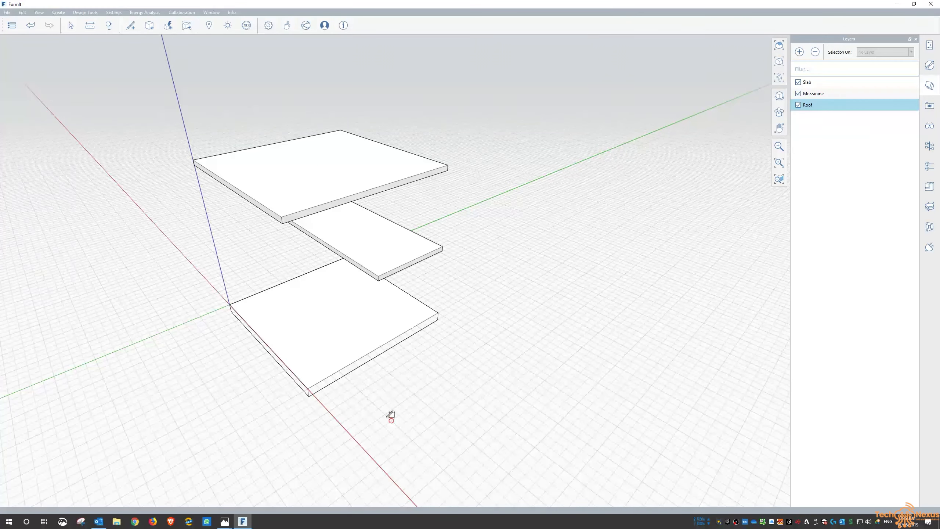
scroll(390, 423, "up", 2)
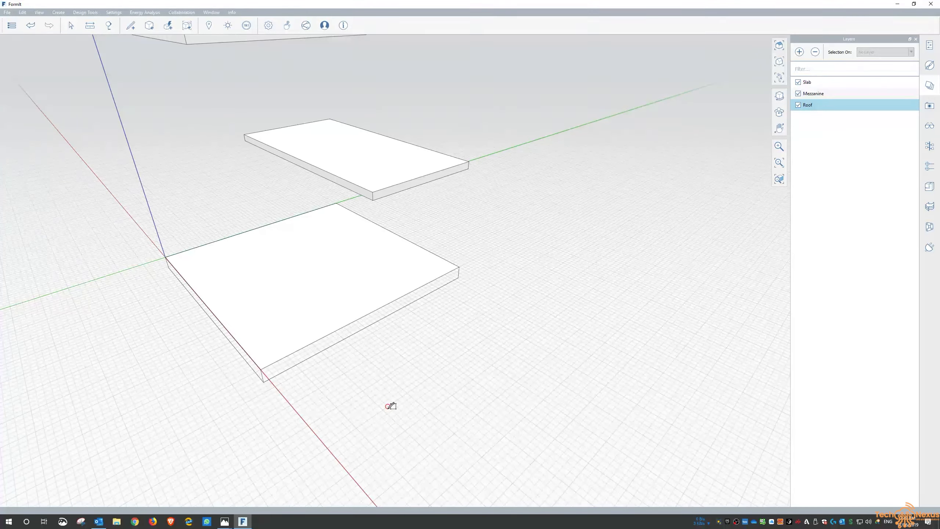
left_click(384, 409)
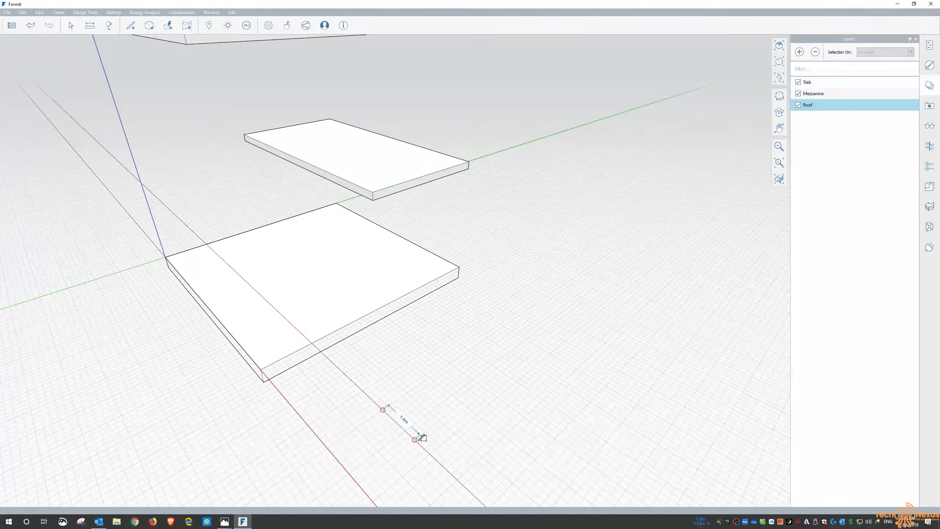
type("0.3")
key("Return")
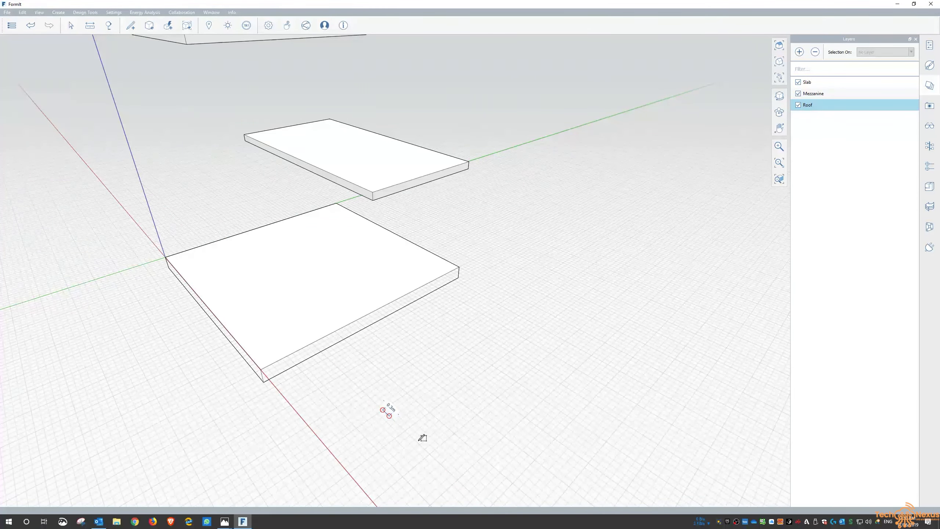
type("10")
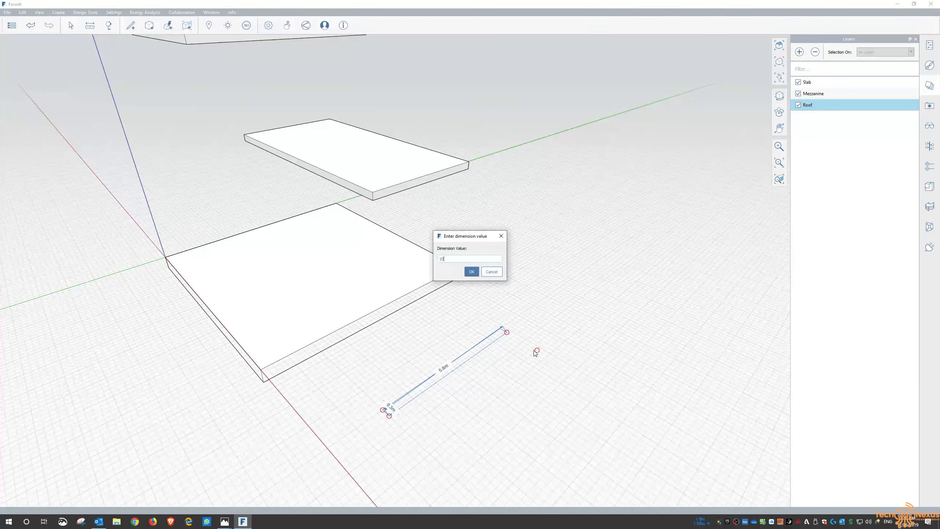
key("Return")
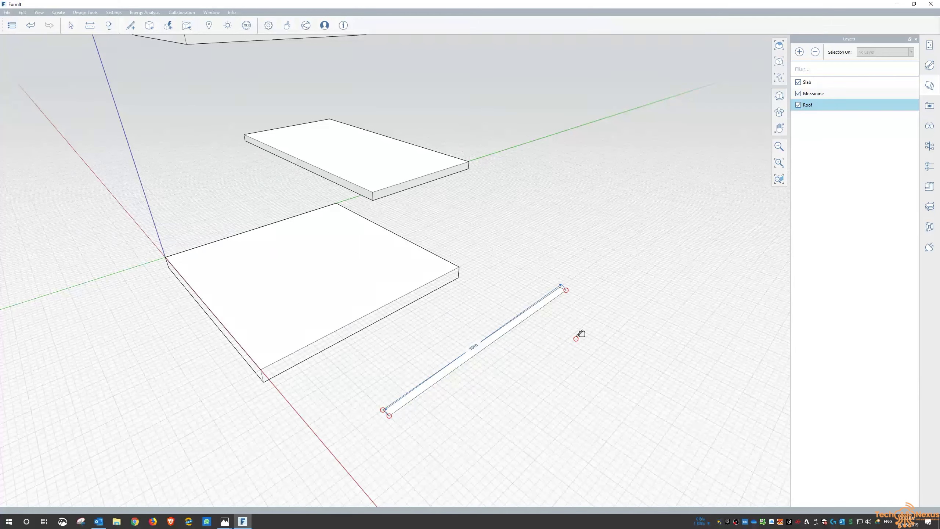
- Extrude the 0.3 × 10 m rectangle upward by 10 m to form a wall
middle_click_drag(566, 389, 552, 314)
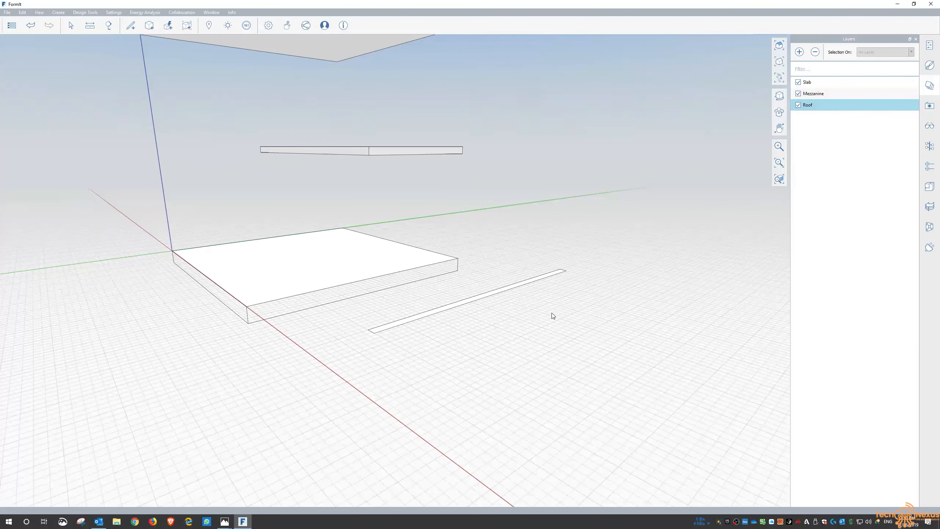
left_click(493, 298)
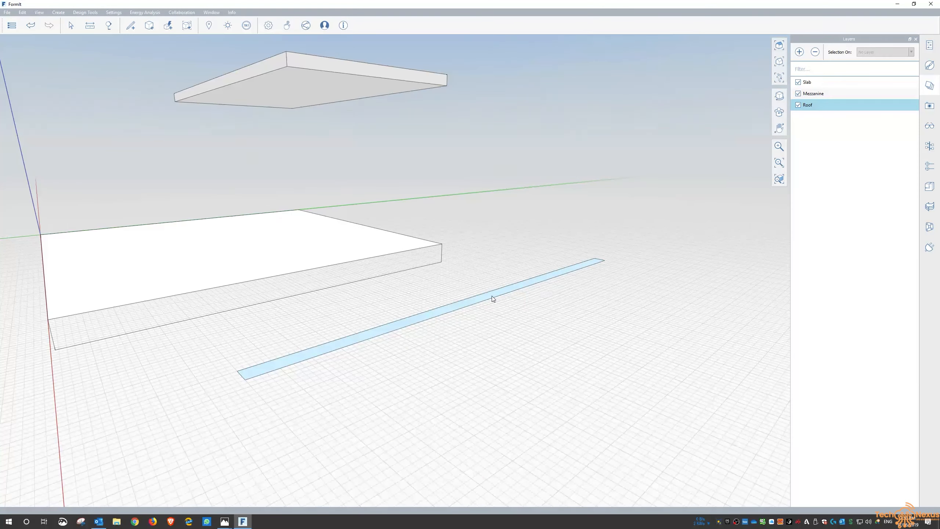
left_click_drag(498, 295, 511, 232)
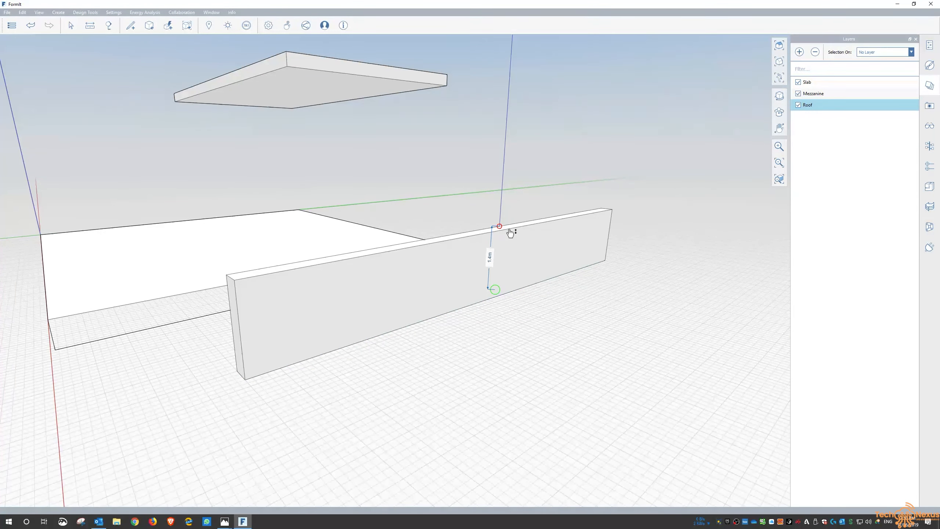
type("10")
key("Return")
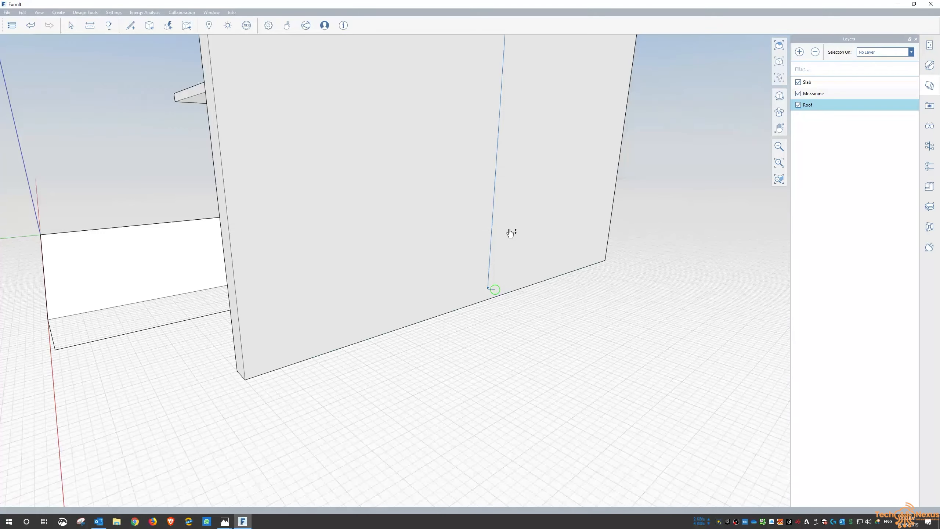
- Move the wall by its lower front corner onto the base slab's upper corner on the red axis
middle_click_drag(473, 351, 548, 380)
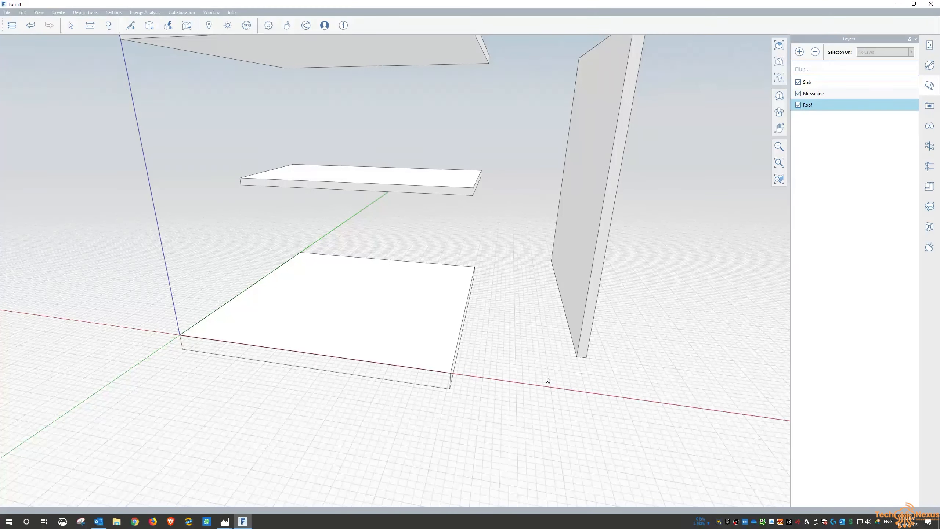
double_click(578, 255)
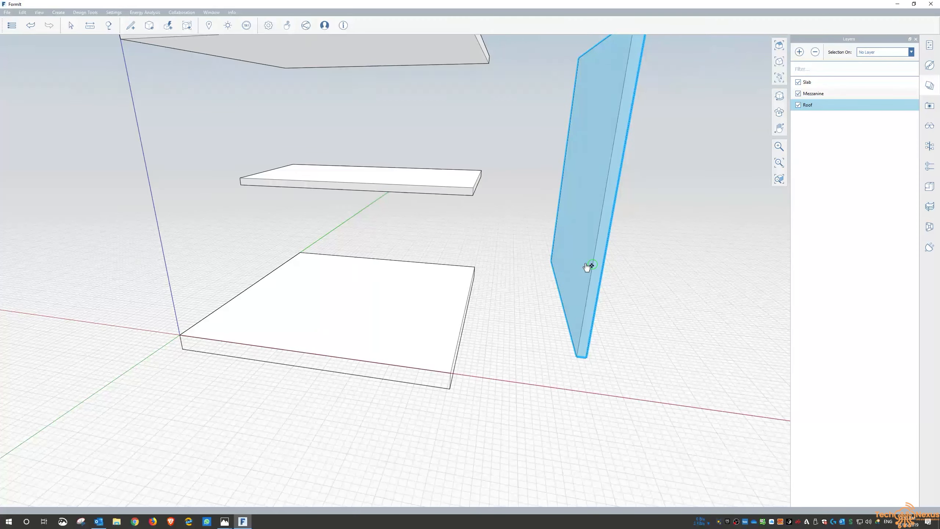
right_click(579, 254)
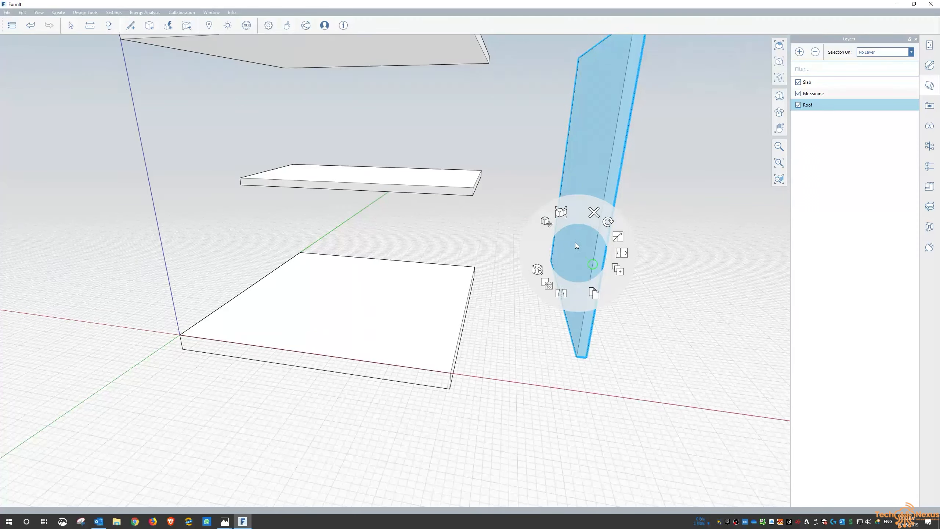
left_click(548, 221)
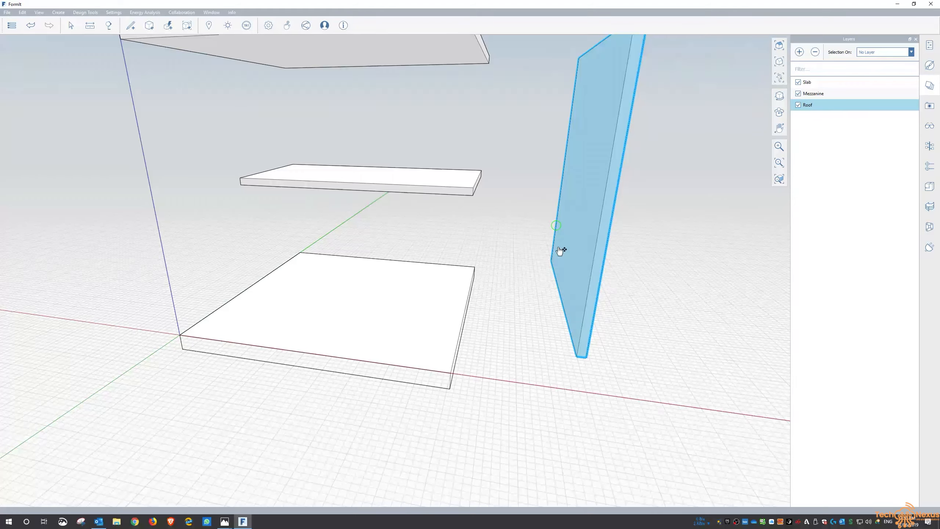
left_click(587, 359)
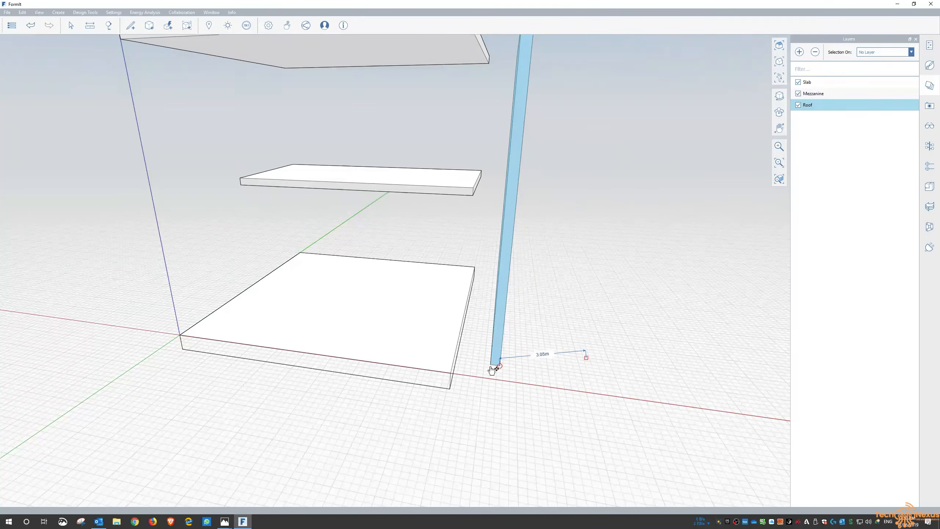
left_click(451, 374)
left_click(539, 413)
- Copy the side wall and move it by its lower inner corner along the red axis to the base slab's corner at the origin
middle_click_drag(539, 414, 442, 364)
left_click(484, 340)
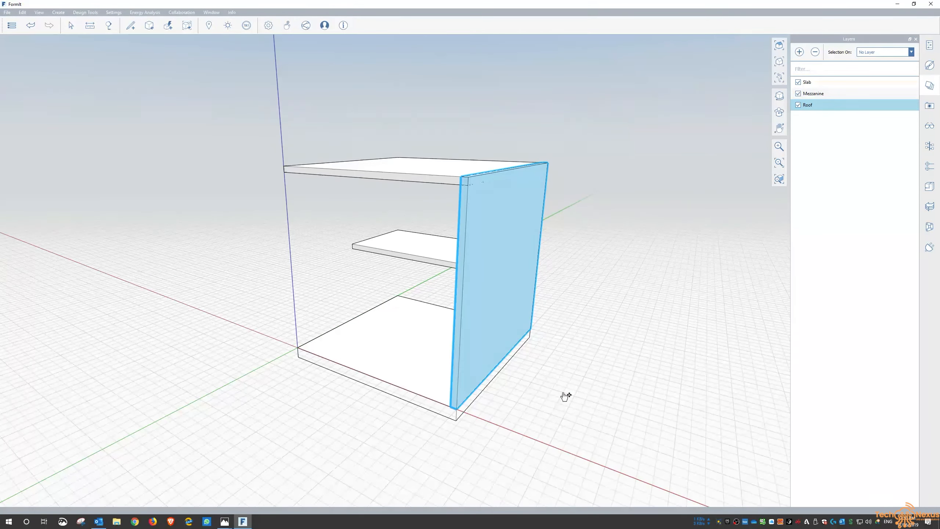
right_click(492, 325)
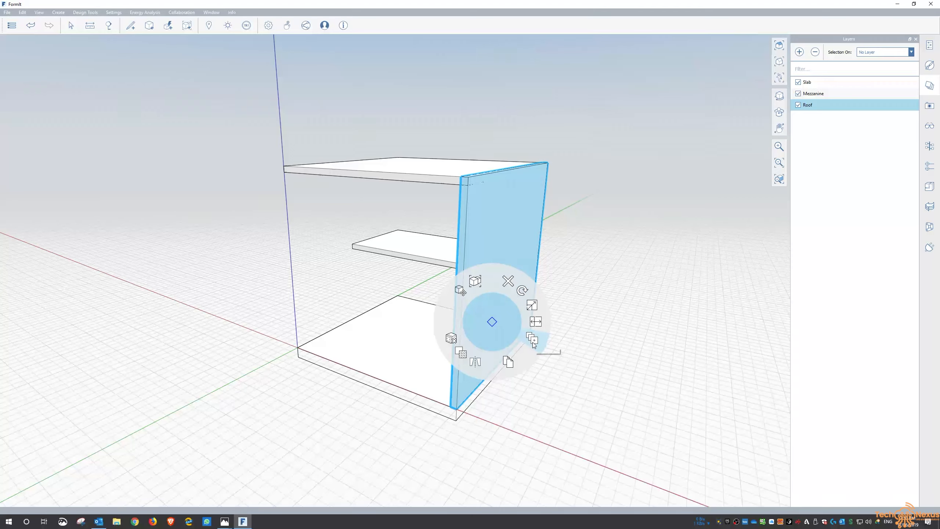
left_click(510, 362)
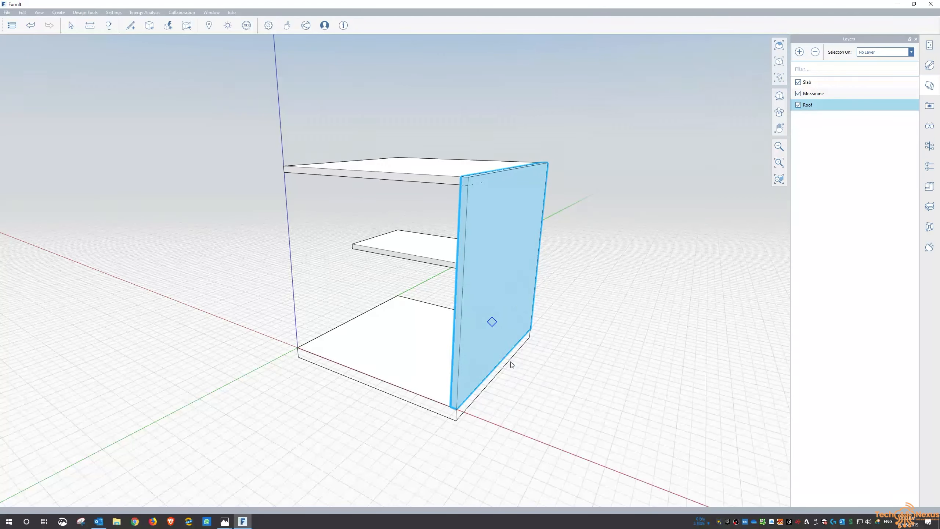
scroll(445, 417, "up", 5)
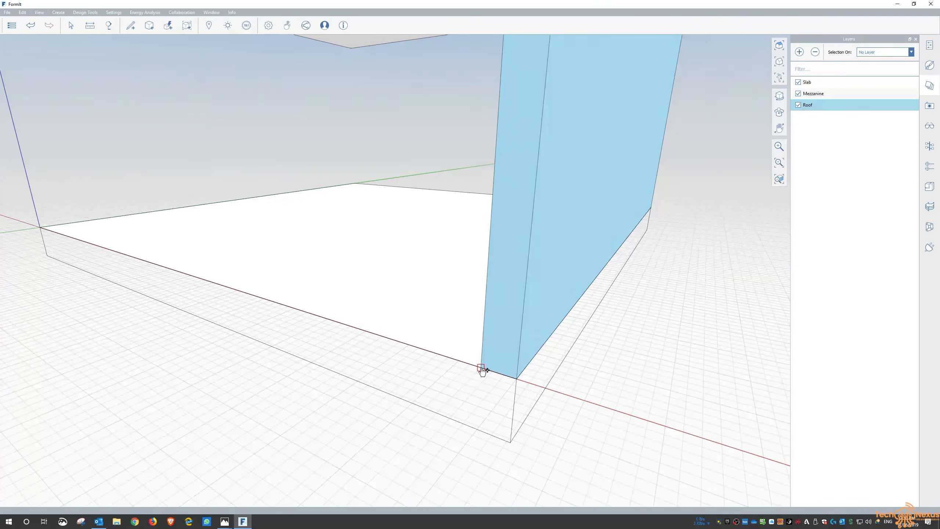
left_click(481, 368)
scroll(581, 431, "down", 3)
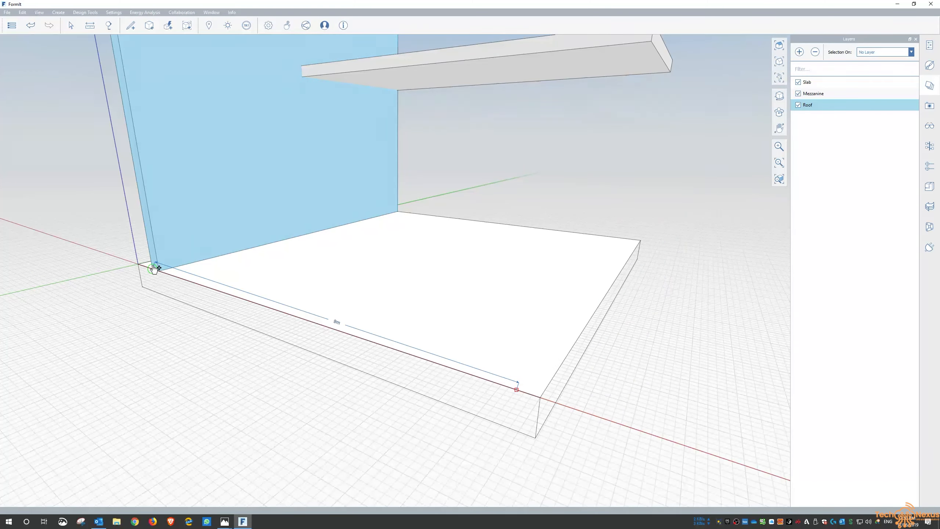
left_click(145, 268)
scroll(325, 377, "down", 6)
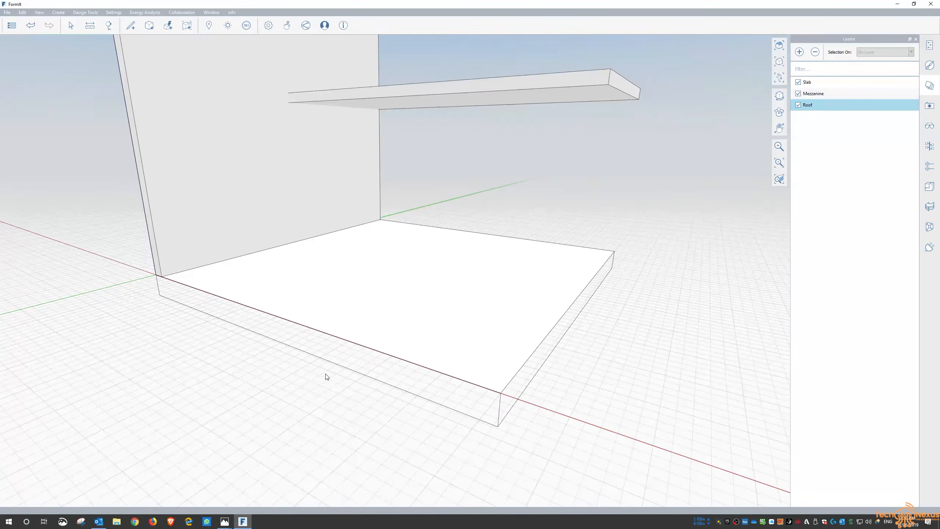
mouse_move(534, 322)
right_mouse_down()
mouse_move(511, 346)
mouse_move(529, 337)
right_mouse_up()
- Return the side wall from the origin to the opposite edge of the base slab, at the slab's corner on the red axis
left_click(270, 279)
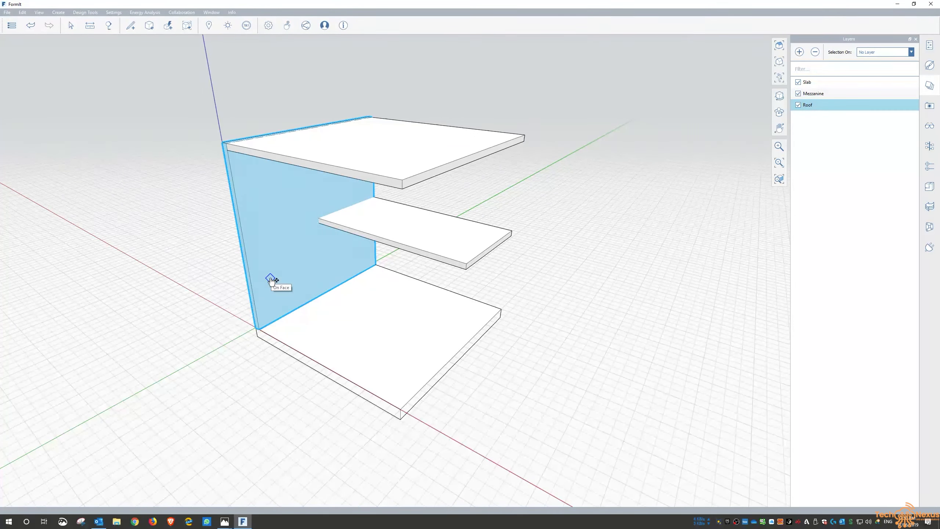
right_click(272, 280)
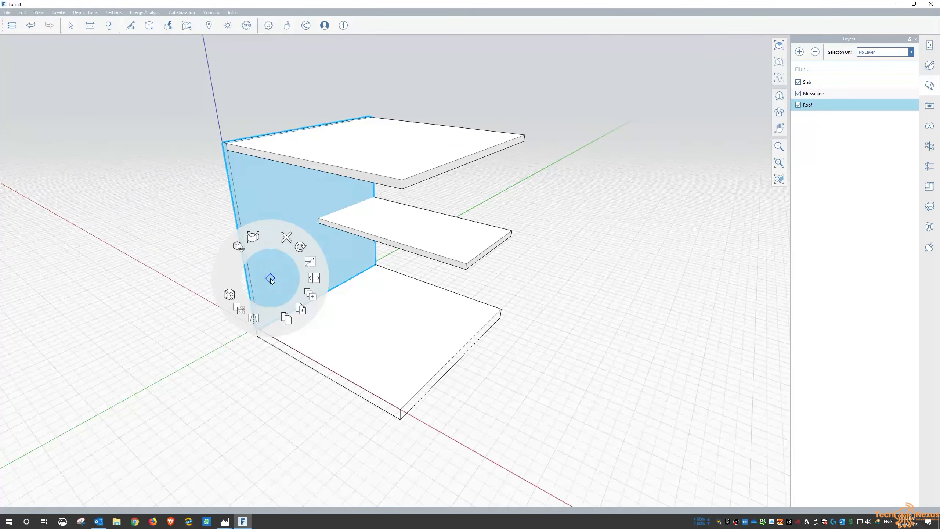
left_click(301, 311)
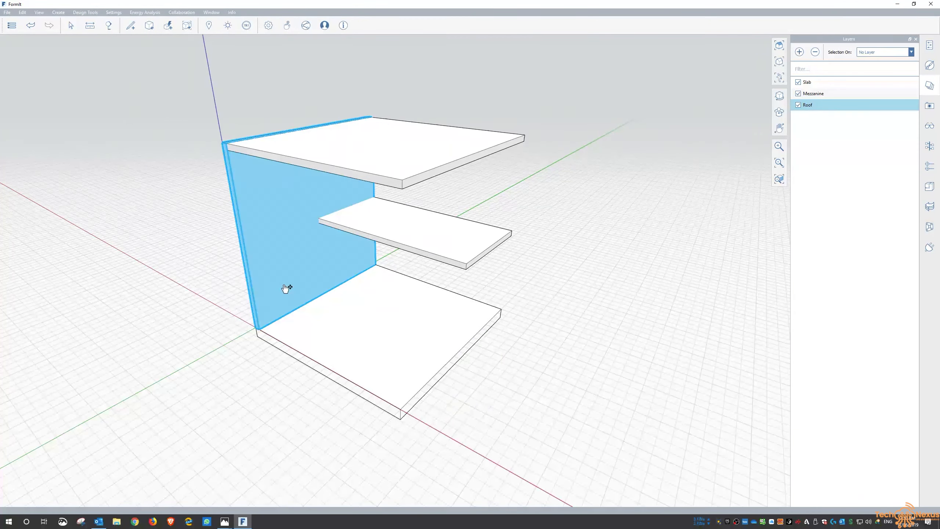
left_click(401, 409)
left_click(428, 341)
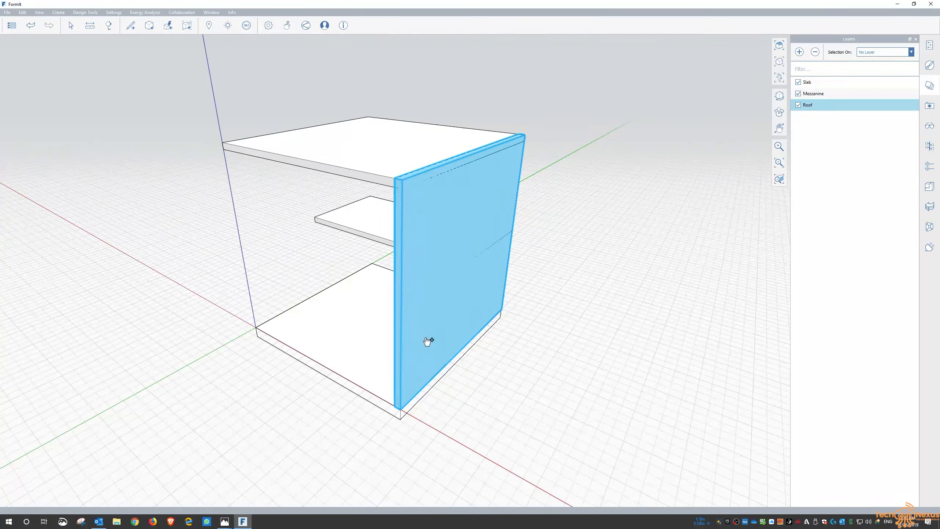
- Copy the side wall and paste the duplicate at the base slab's corner at the origin
right_click(445, 336)
left_click(468, 377)
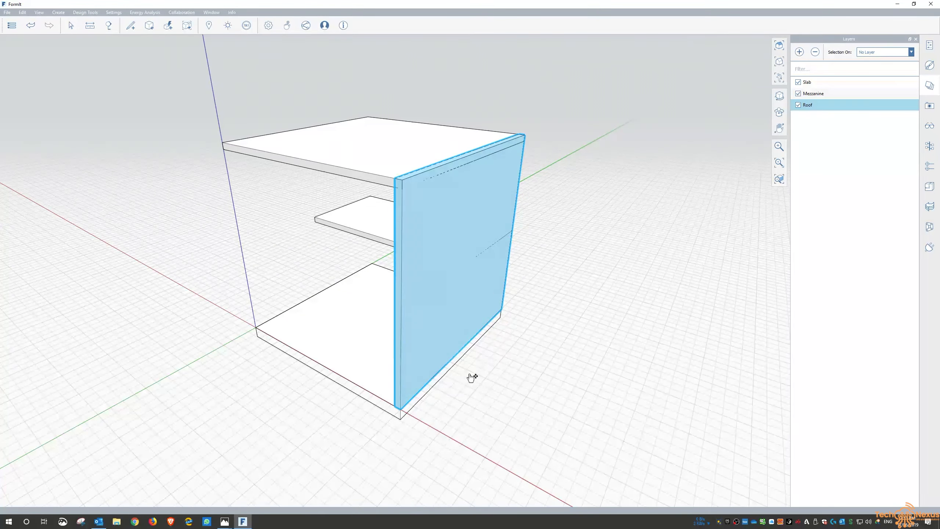
right_click(255, 327)
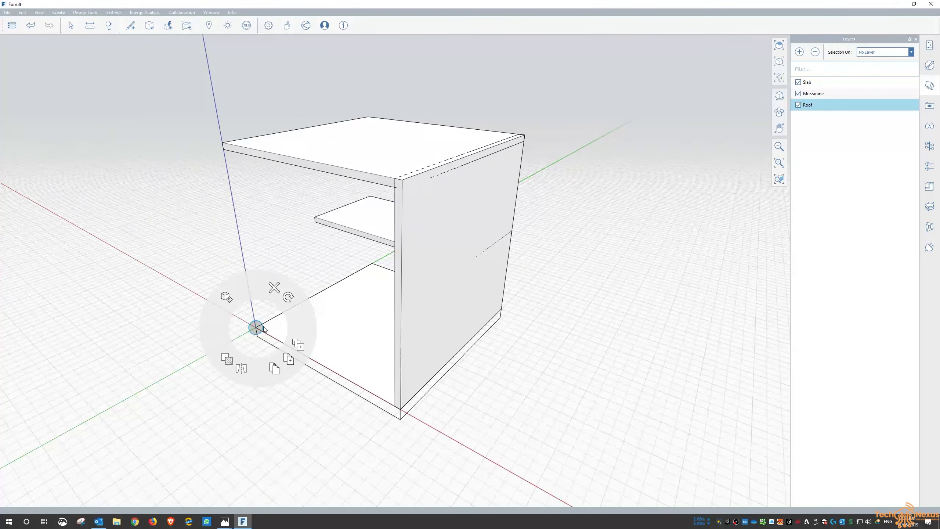
left_click(288, 362)
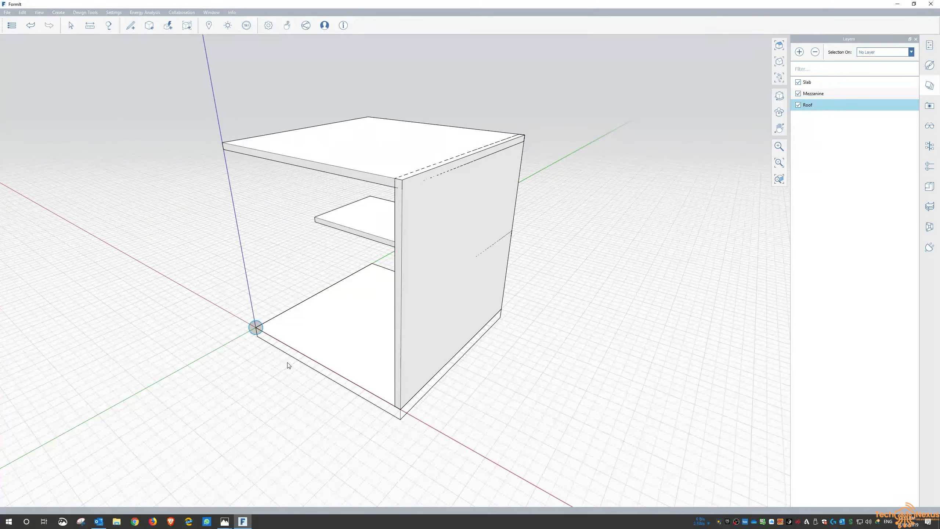
left_click(279, 343)
- Draw a 0.3 × 10 m rectangle on the ground in front of the building, with its long side parallel to the red axis
middle_click_drag(360, 358, 525, 346)
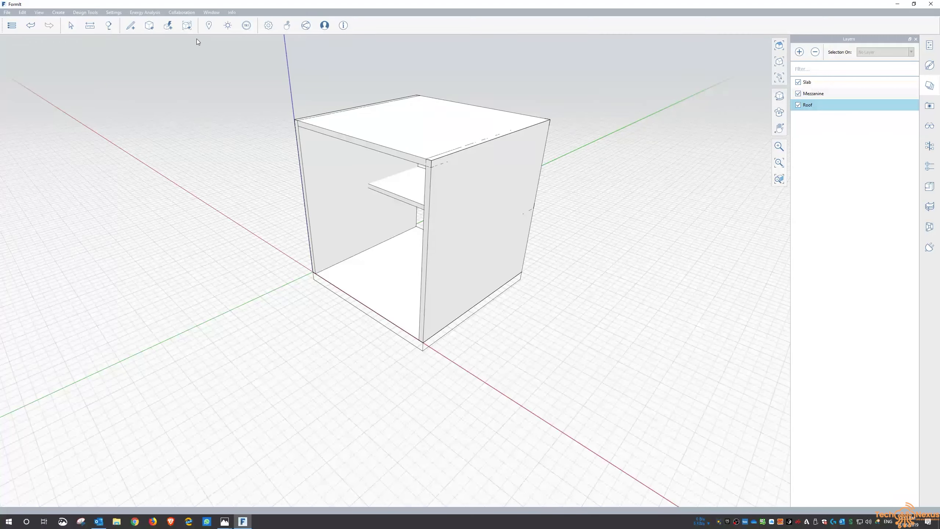
mouse_move(131, 25)
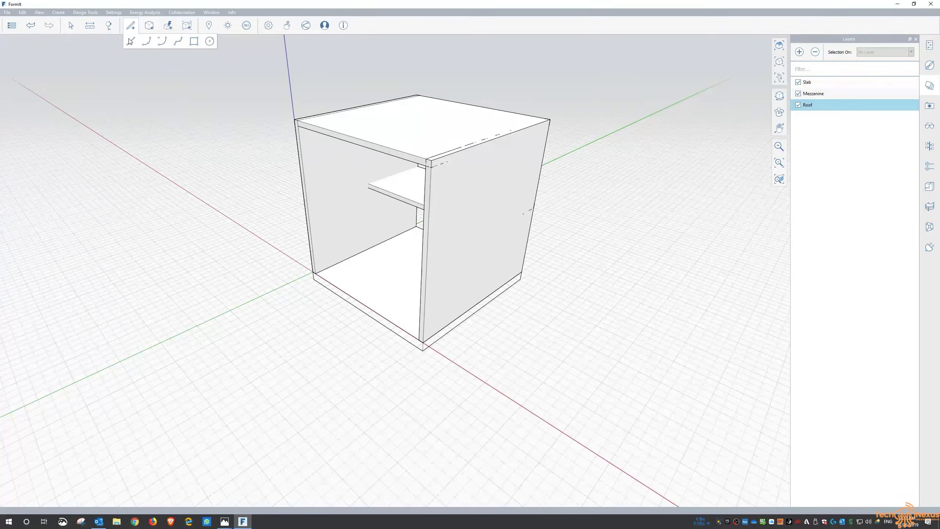
left_click(194, 42)
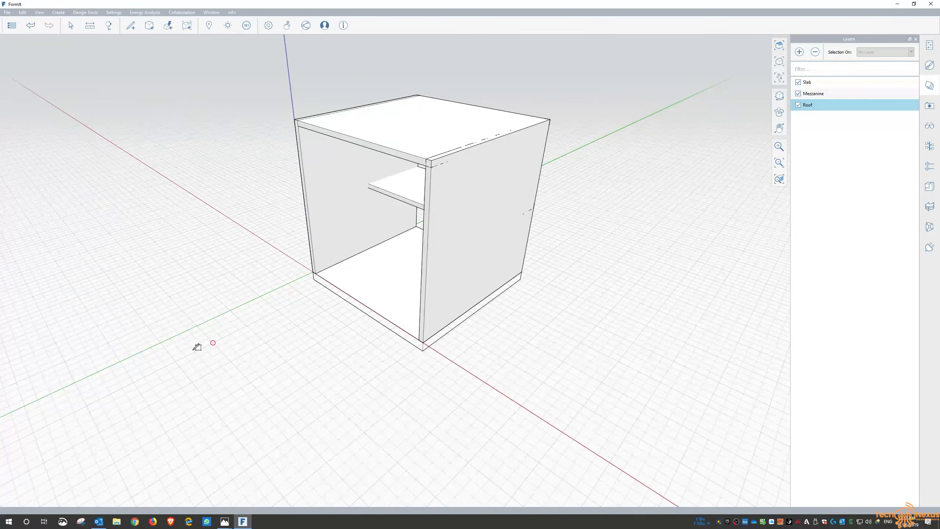
type("0.3")
key("Return")
type("10")
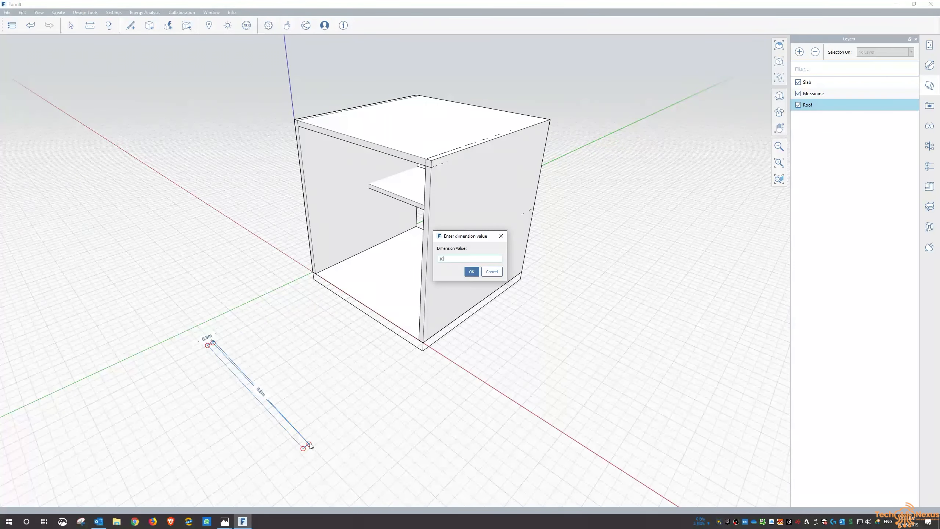
key("Return")
- Extrude the new 0.3 × 10 m rectangle upward by 10 m to form the front wall
right_click_drag(337, 446, 341, 383)
scroll(249, 270, "up", 4)
left_click(287, 324)
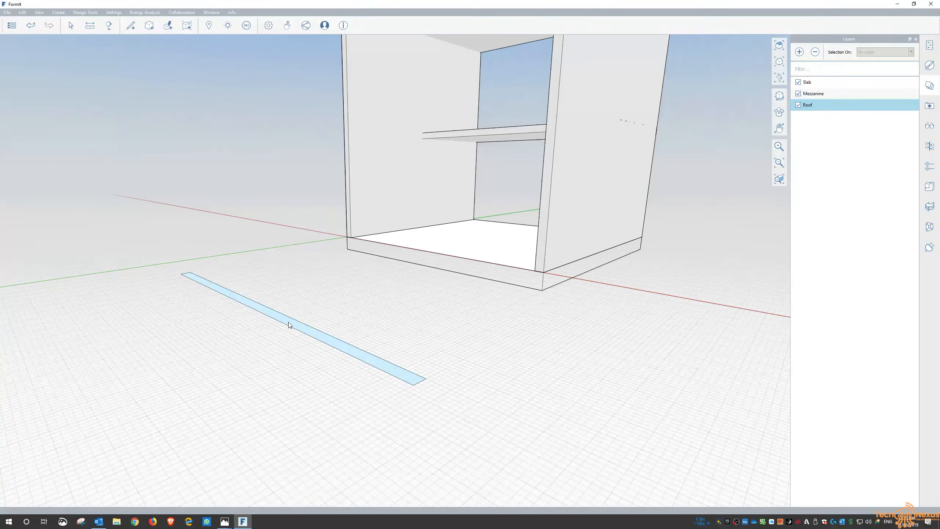
left_click(293, 325)
key("Escape")
key("Escape")
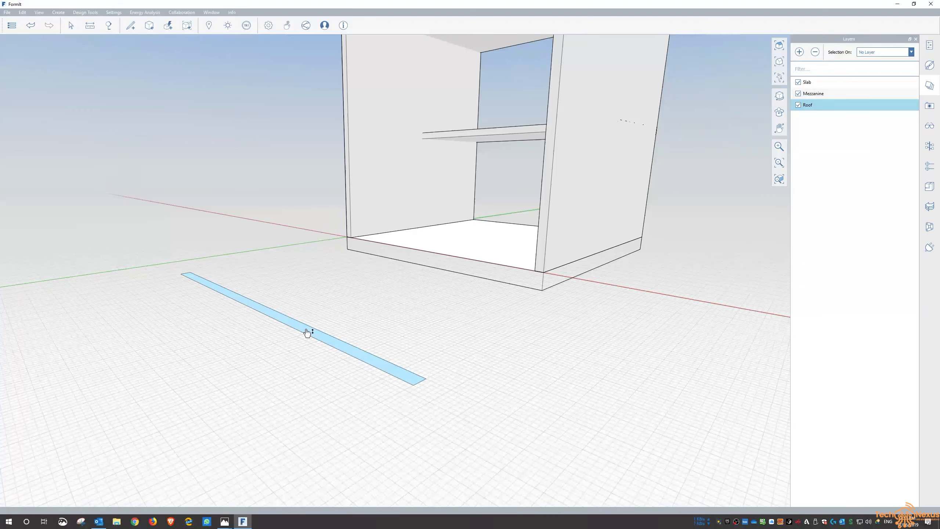
left_click_drag(308, 329, 316, 267)
type("10")
key("Return")
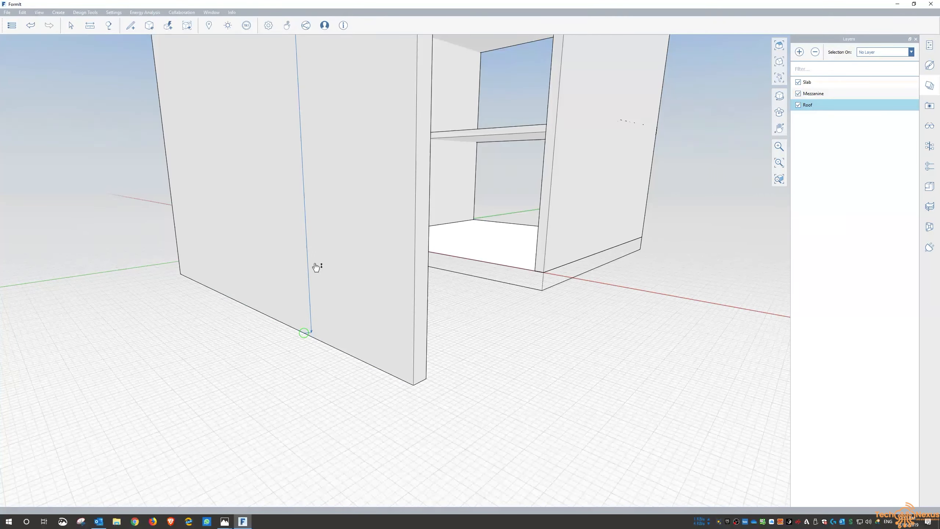
- Move the front wall by its lower outer corner onto the base slab's corner on the red axis, closing the open front
scroll(410, 379, "down", 3)
scroll(410, 379, "down", 1)
right_click_drag(589, 325, 531, 360)
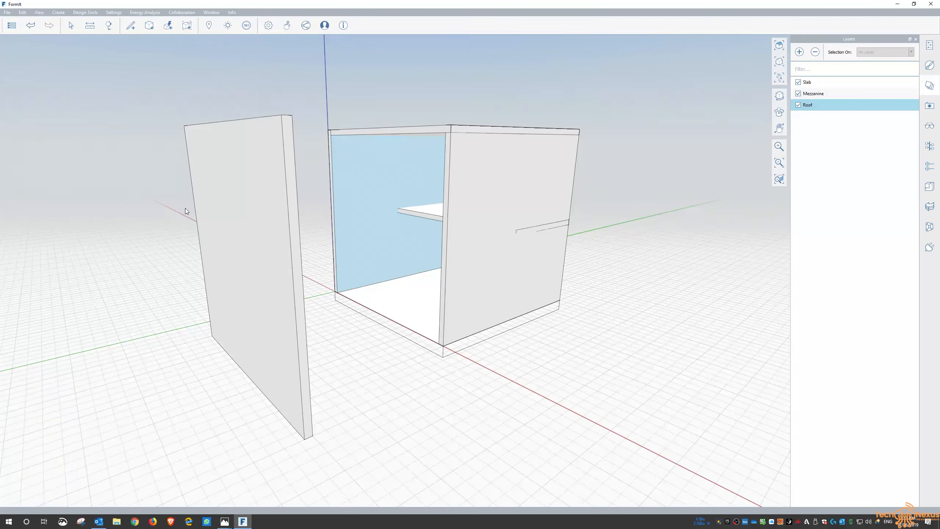
double_click(291, 418)
left_click_drag(304, 442, 444, 348)
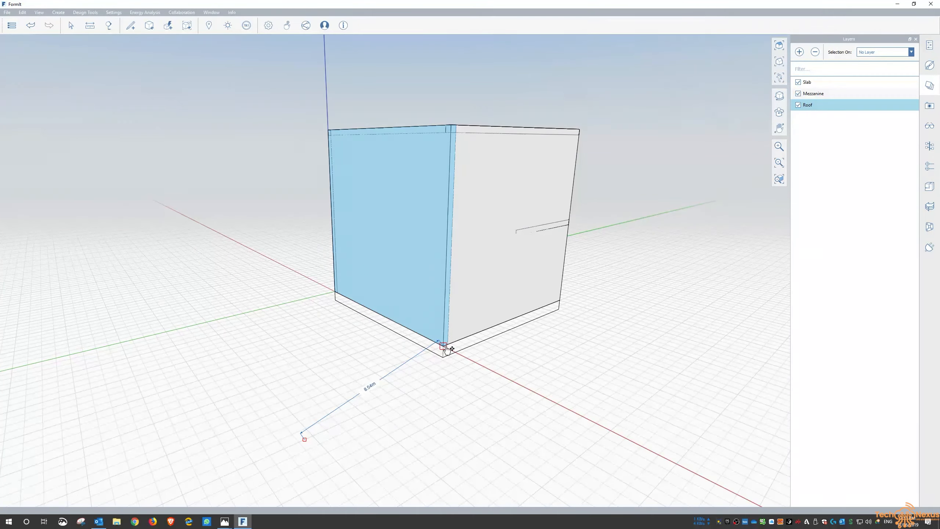
left_click(442, 395)
- Copy the front wall and paste the duplicate on the ground outside the building's open rear side, near the green axis
right_click_drag(480, 372, 463, 352)
left_click(405, 289)
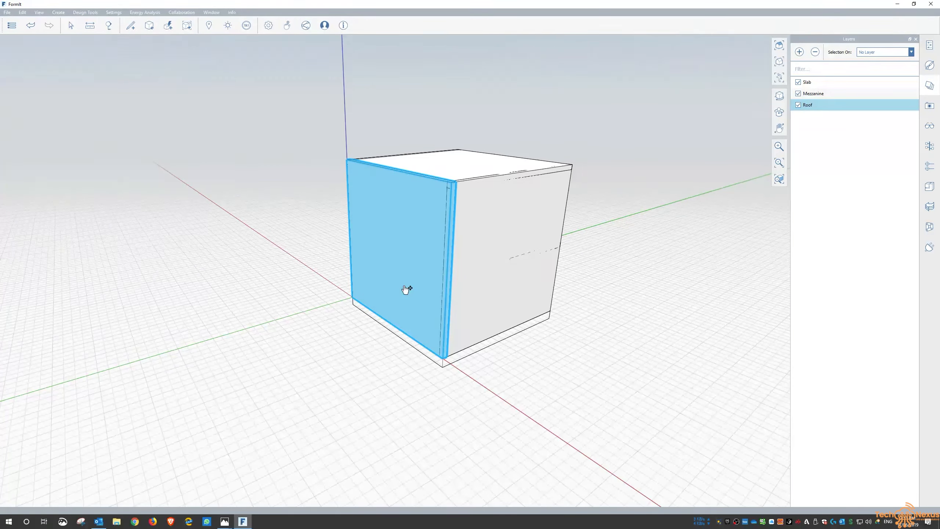
right_click(418, 302)
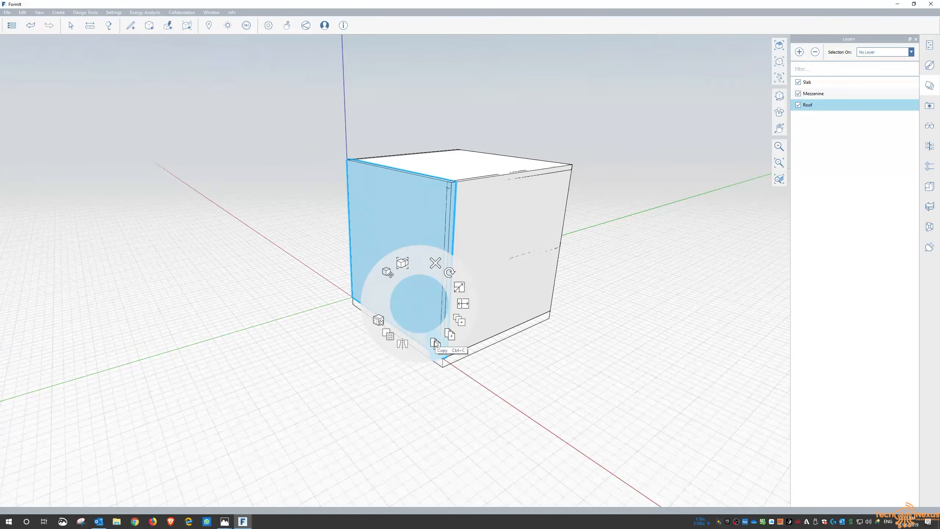
left_click(434, 344)
left_click(552, 338)
right_click(587, 335)
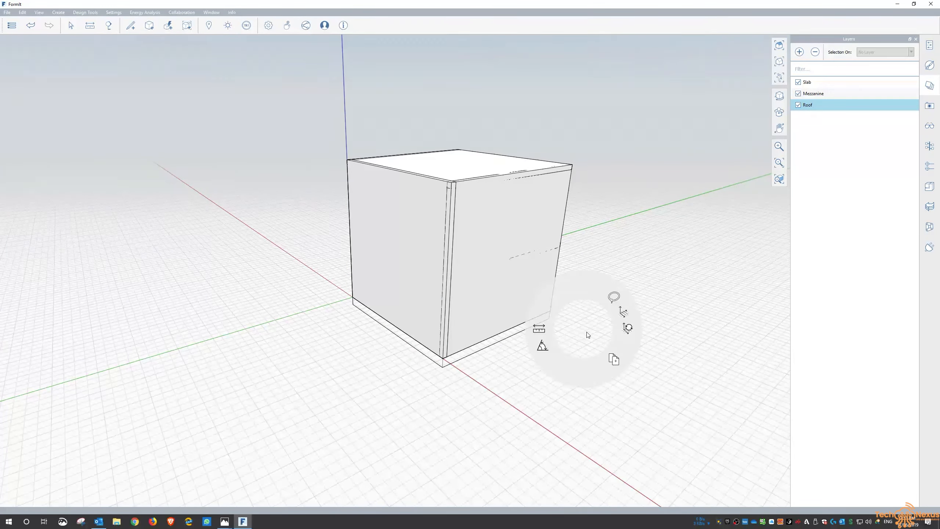
left_click(612, 360)
middle_click_drag(258, 321, 303, 404)
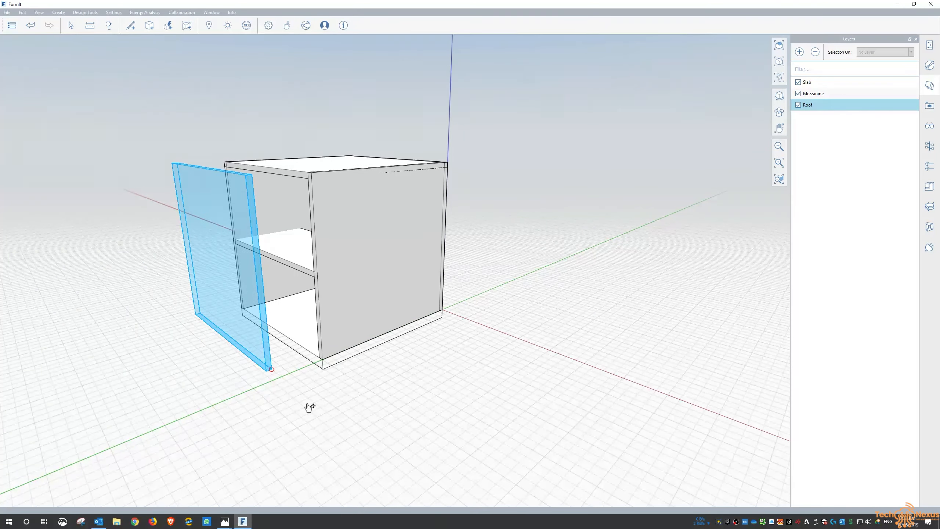
left_click(302, 402)
left_click(290, 371)
- Move the pasted wall by its lower outer corner onto the base slab's rear corner on the green axis, closing the rear
scroll(253, 339, "up", 3)
double_click(239, 328)
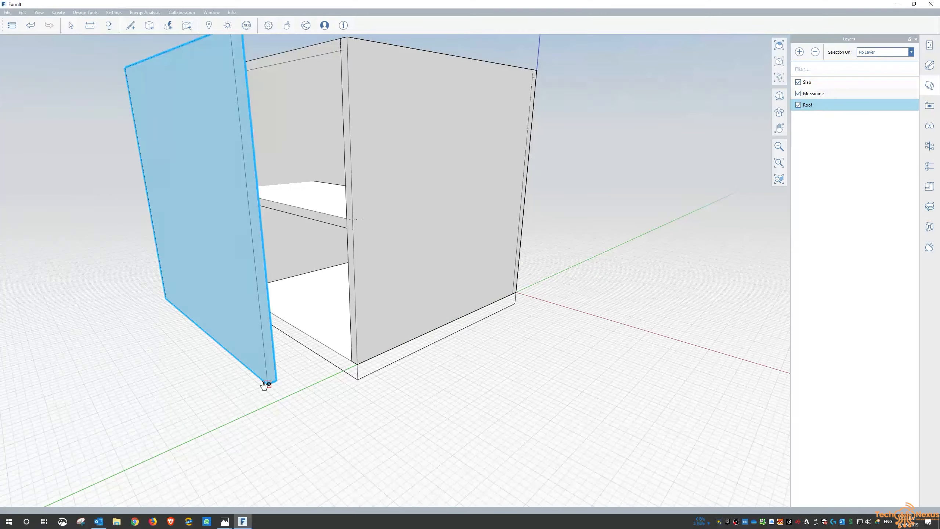
left_click_drag(290, 387, 359, 373)
left_click(374, 413)
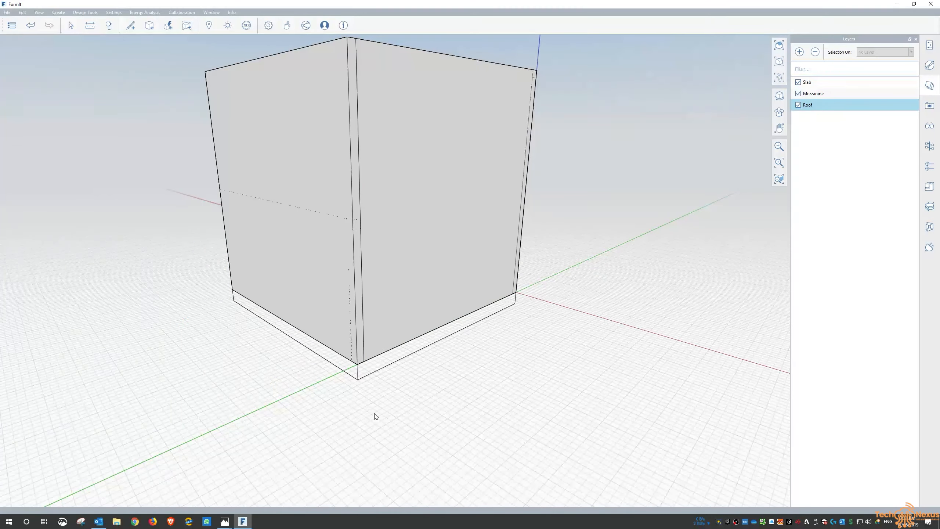
- Add four new layers for the walls
scroll(249, 364, "down", 3)
middle_click_drag(497, 332, 281, 193)
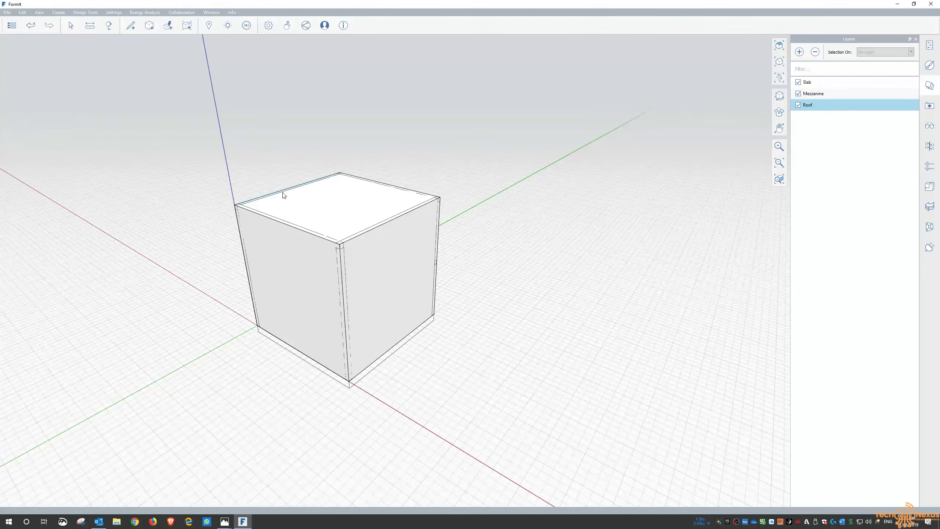
left_click(799, 52)
left_click(799, 52)
left_click(799, 52)
left_click(799, 52)
- Rename the four new layers as North Wall, South Wall, East Wall and West Wall
double_click(803, 117)
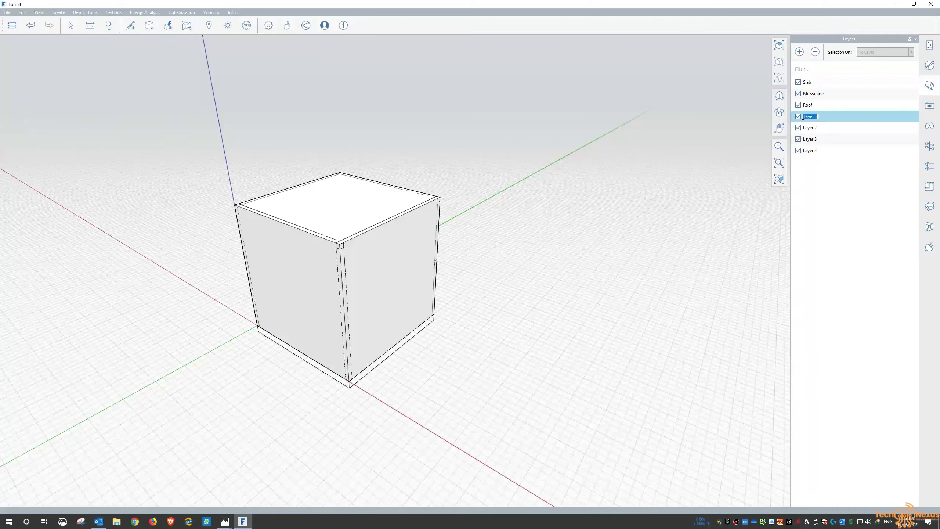
type("North Wall")
key("Return")
double_click(816, 126)
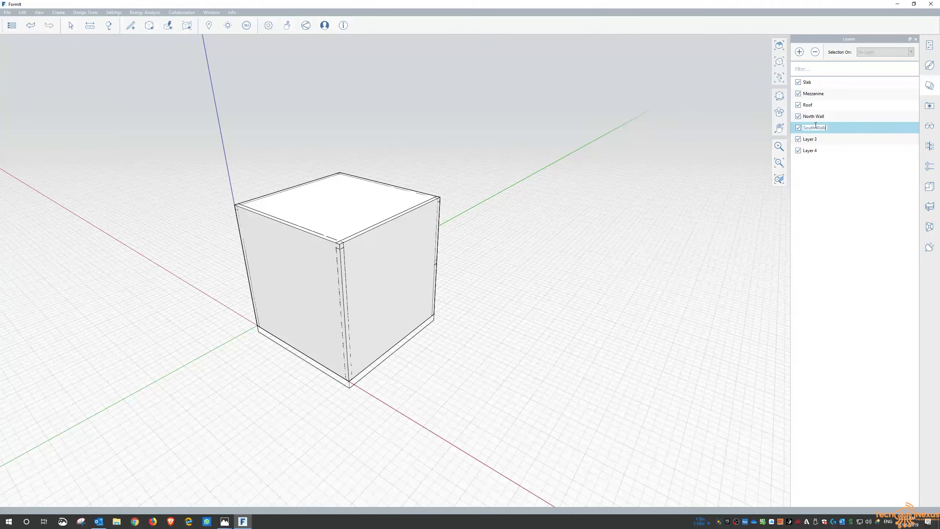
key("Return")
double_click(809, 139)
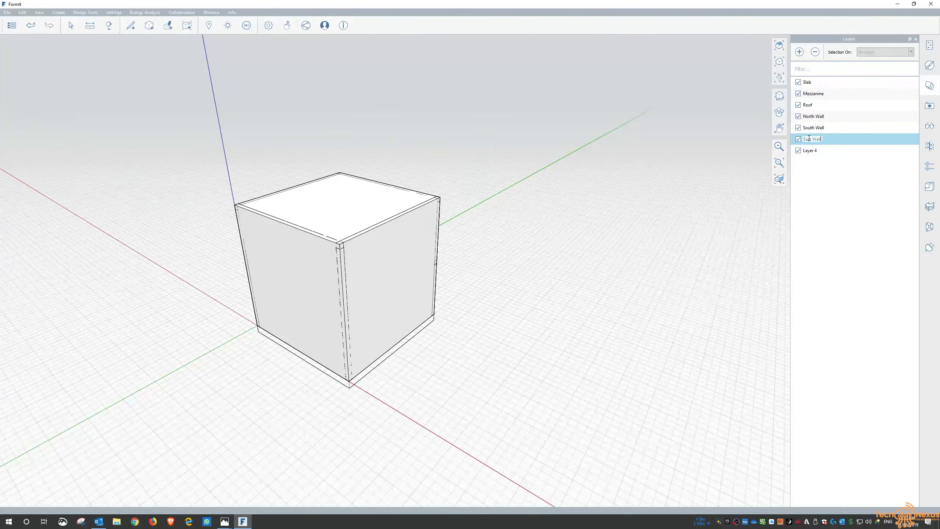
key("Return")
double_click(832, 149)
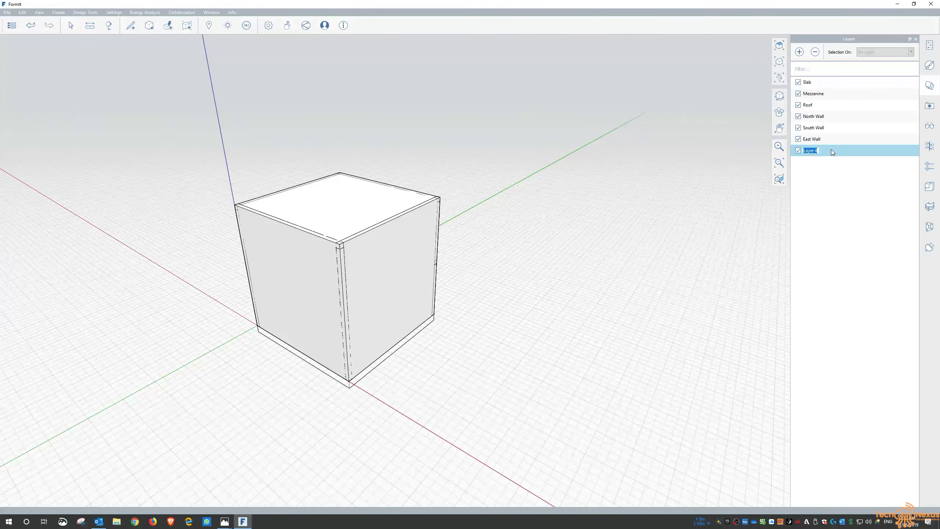
type("West Wall")
key("Return")
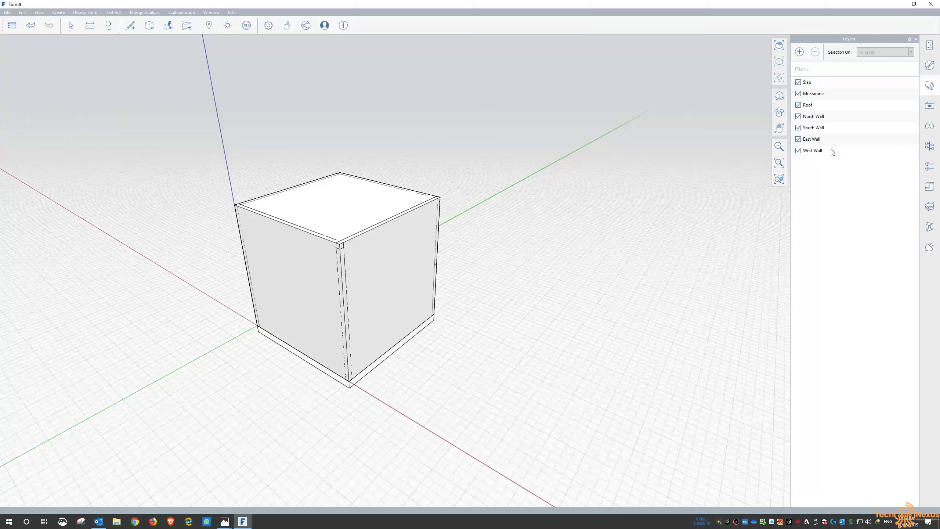
- Assign the building's right side wall to the East Wall layer and its front wall to the South Wall layer
left_click(414, 296)
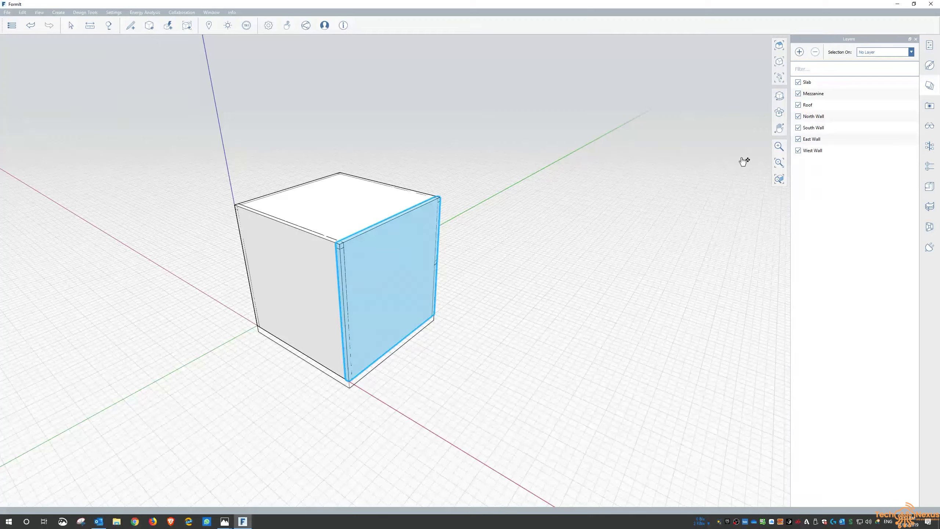
left_click(910, 53)
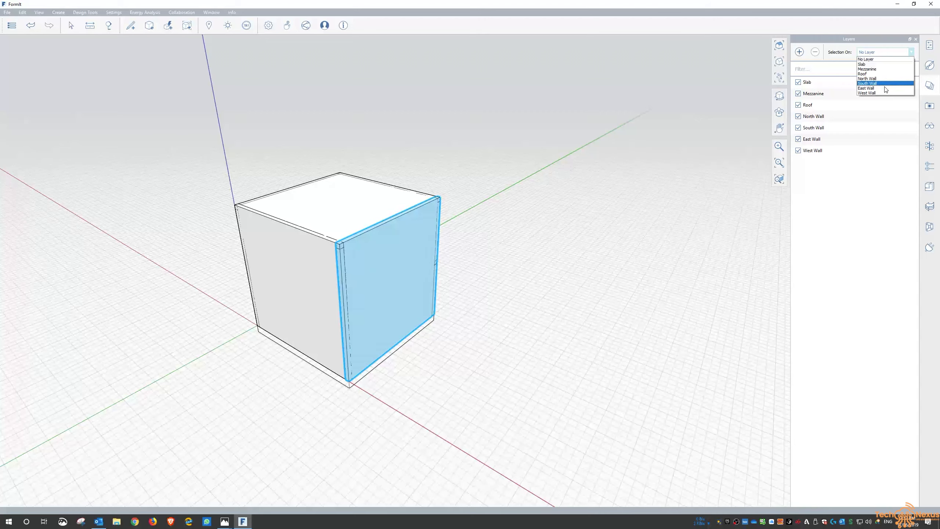
left_click(886, 85)
left_click(315, 283)
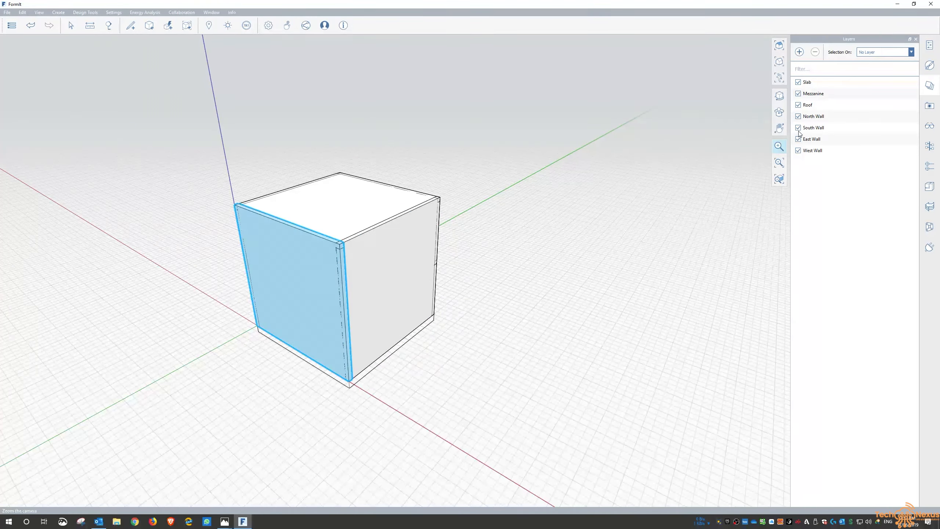
left_click(904, 55)
left_click(866, 89)
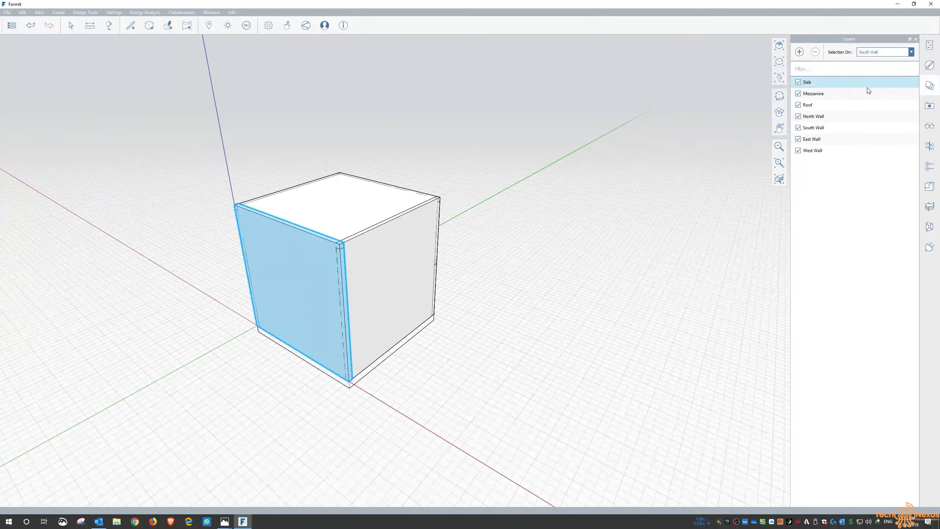
- Assign the side wall opposite the east wall to the West Wall layer and the rear wall to the North Wall layer
middle_click_drag(209, 284, 593, 290)
left_click(623, 271)
left_click(888, 53)
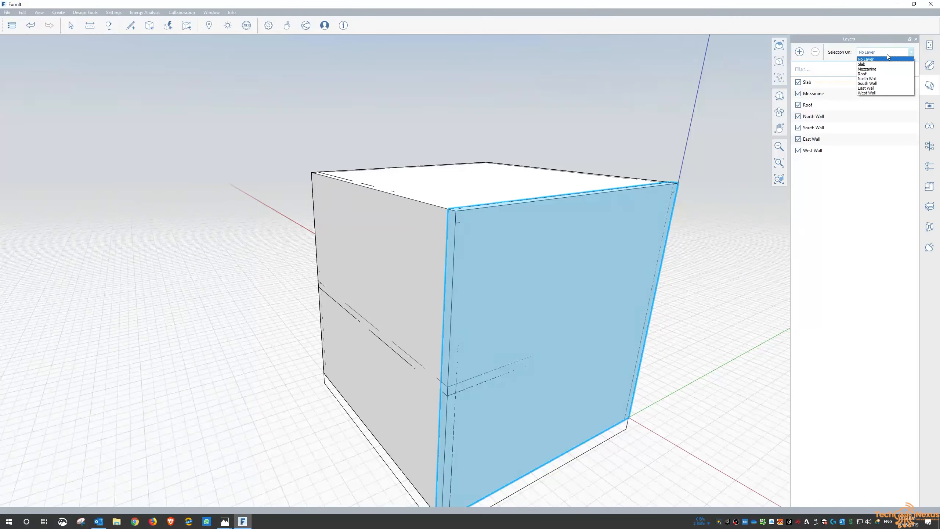
left_click(878, 93)
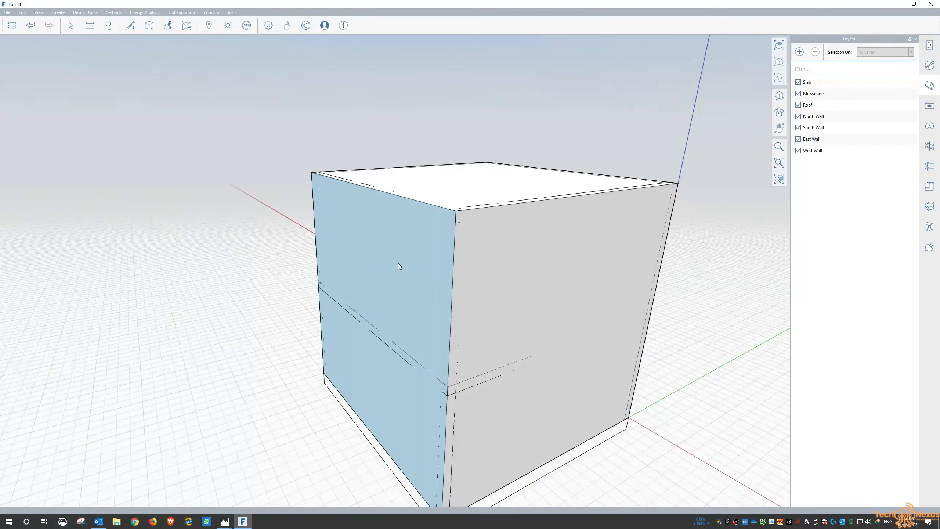
left_click(391, 266)
left_click(898, 53)
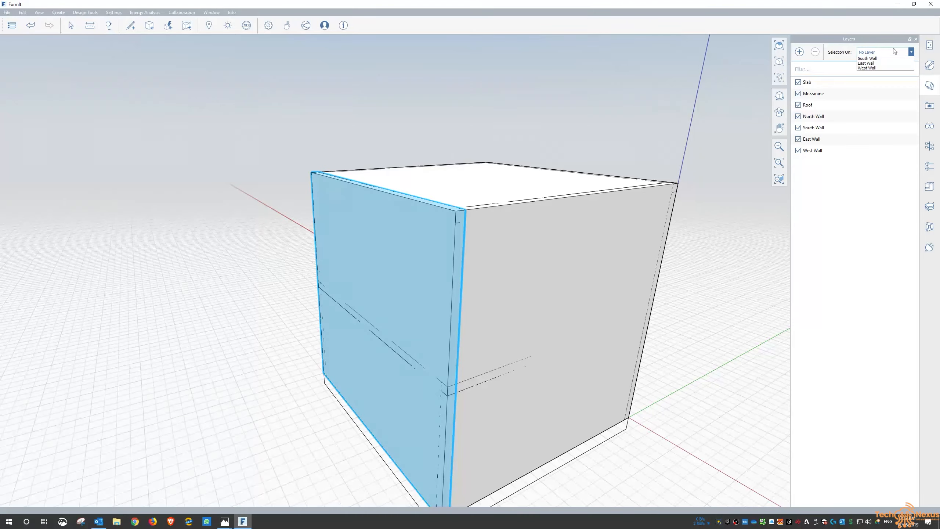
left_click(896, 79)
left_click(487, 178)
scroll(330, 148, "down", 5)
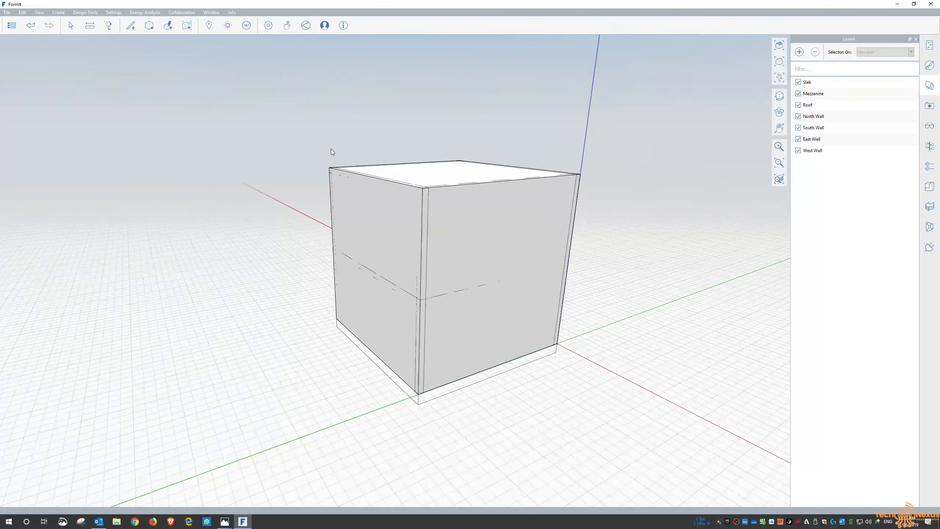
- Hide the South Wall layer to inspect the mezzanine and interior, and show the layer again
right_click_drag(631, 219, 293, 225)
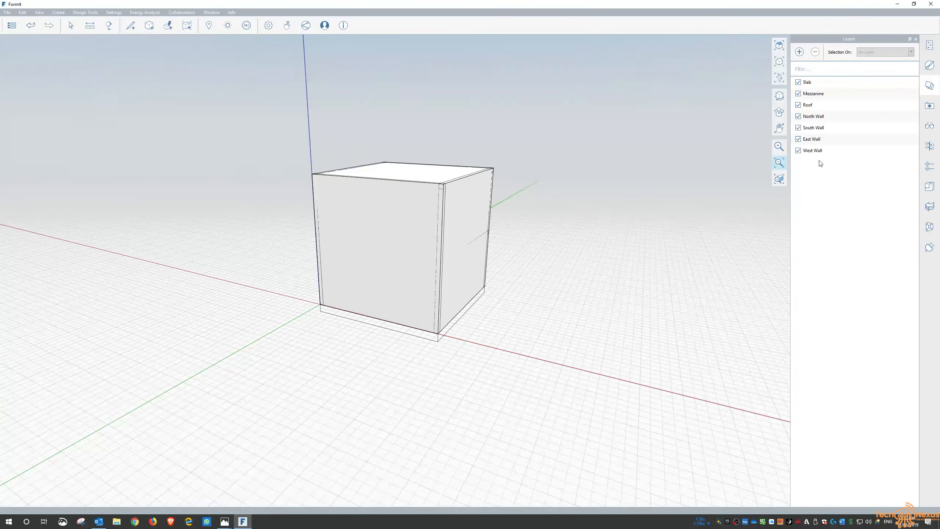
left_click(798, 128)
scroll(440, 238, "up", 3)
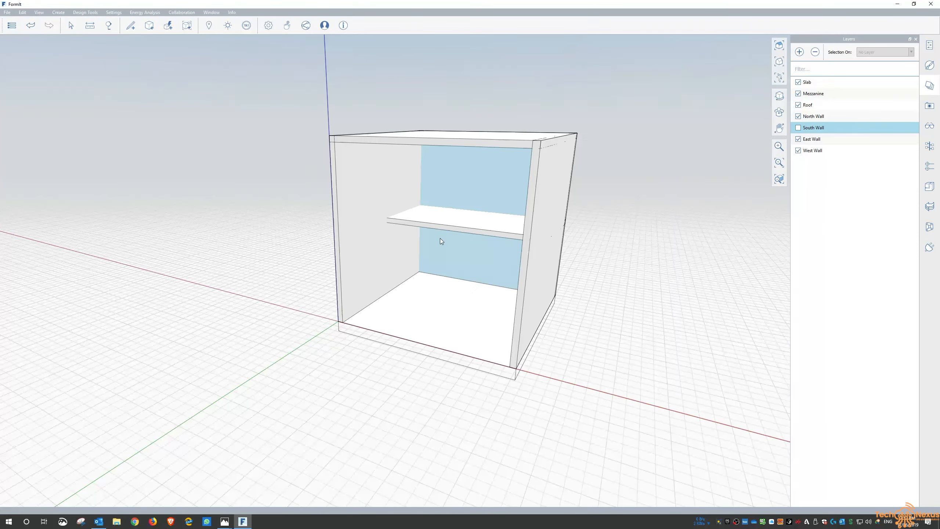
right_click_drag(440, 238, 493, 259)
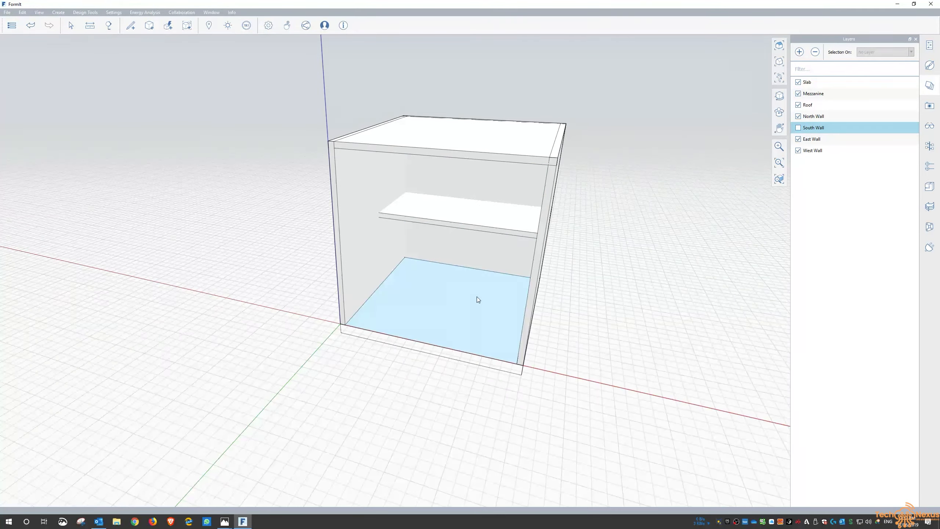
left_click(798, 128)
right_click_drag(679, 331, 608, 311)
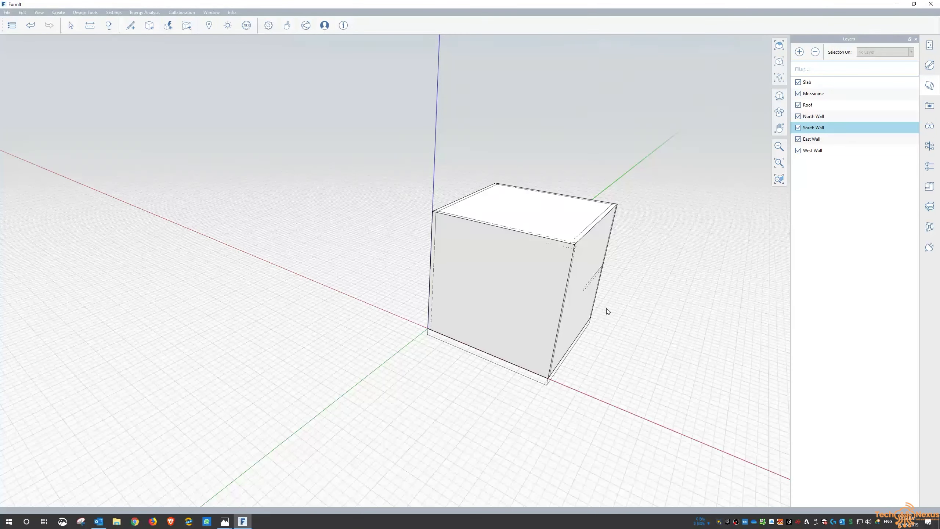
left_click(59, 12)
mouse_move(115, 14)
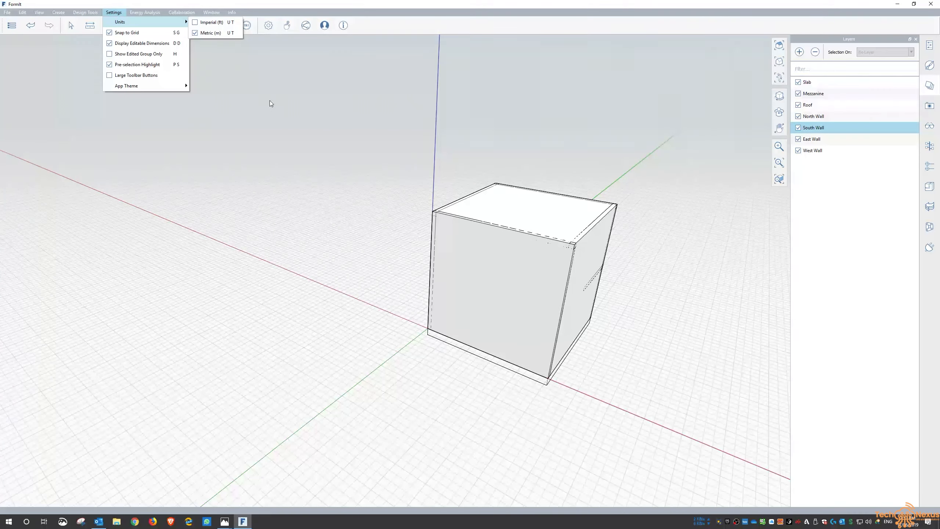
left_click(233, 99)
left_click(111, 13)
mouse_move(126, 22)
left_click(260, 97)
- Display sun shadows for a date late in the year at 3:15 PM
scroll(272, 120, "down", 2)
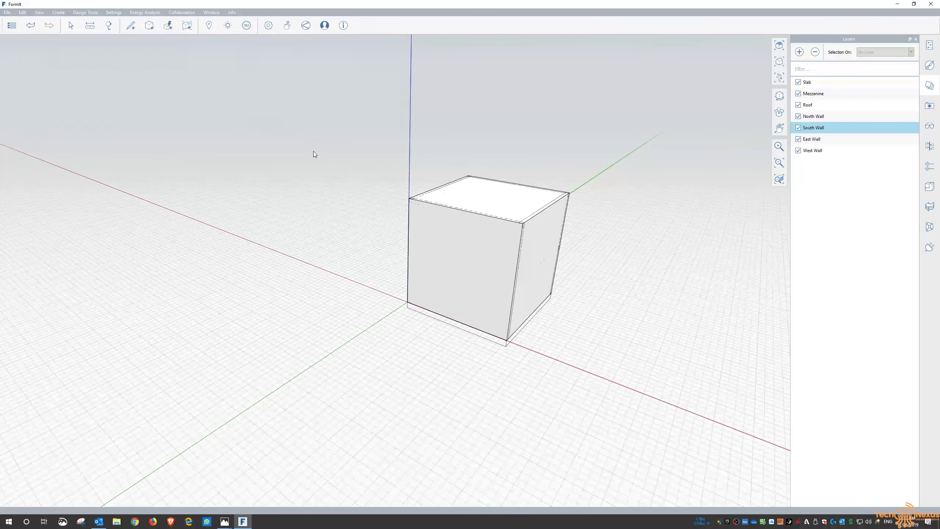
middle_click_drag(313, 151, 196, 160)
scroll(237, 188, "up", 3)
middle_click_drag(280, 201, 193, 149)
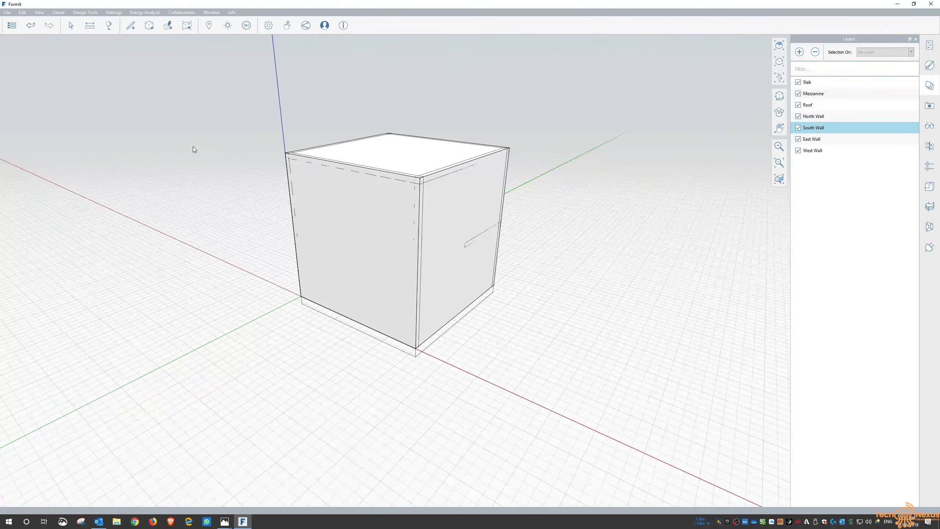
left_click(227, 25)
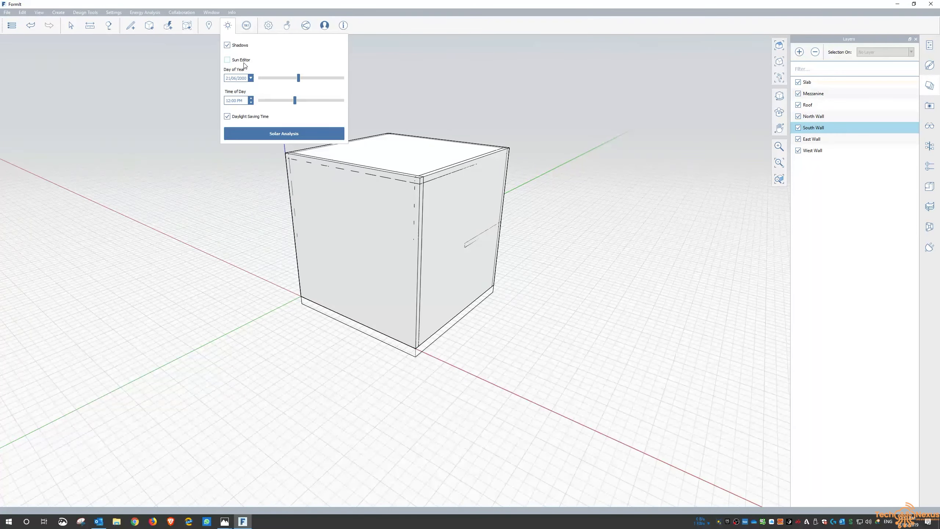
left_click_drag(299, 81, 333, 85)
- Hide the South Wall layer and set the shadows' day of year to 27 October
left_click(798, 128)
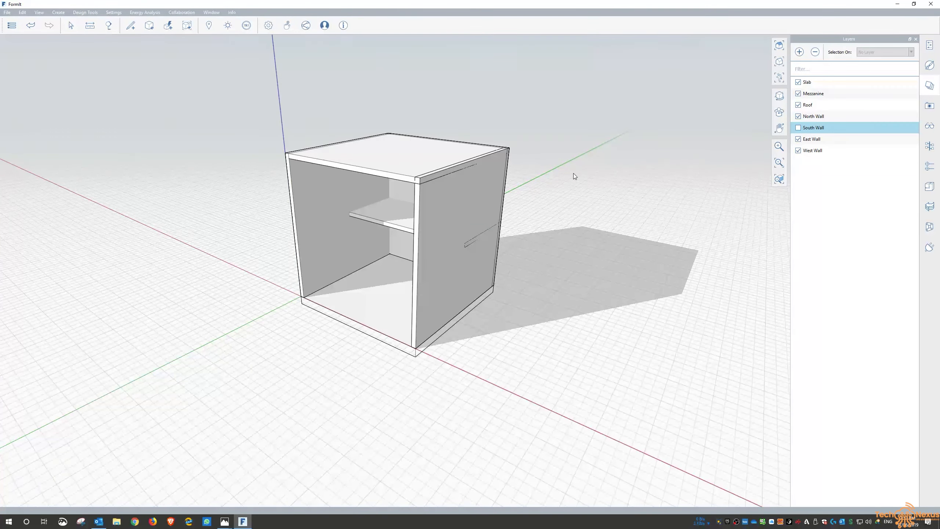
left_click(227, 25)
mouse_move(332, 78)
left_mouse_down()
mouse_move(317, 80)
mouse_move(327, 79)
left_mouse_up()
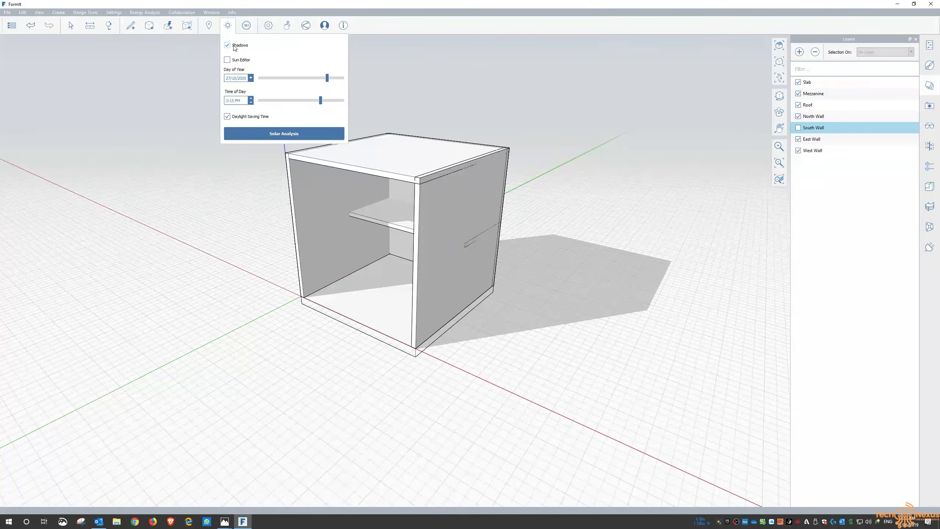
left_click(227, 201)
scroll(181, 181, "down", 3)
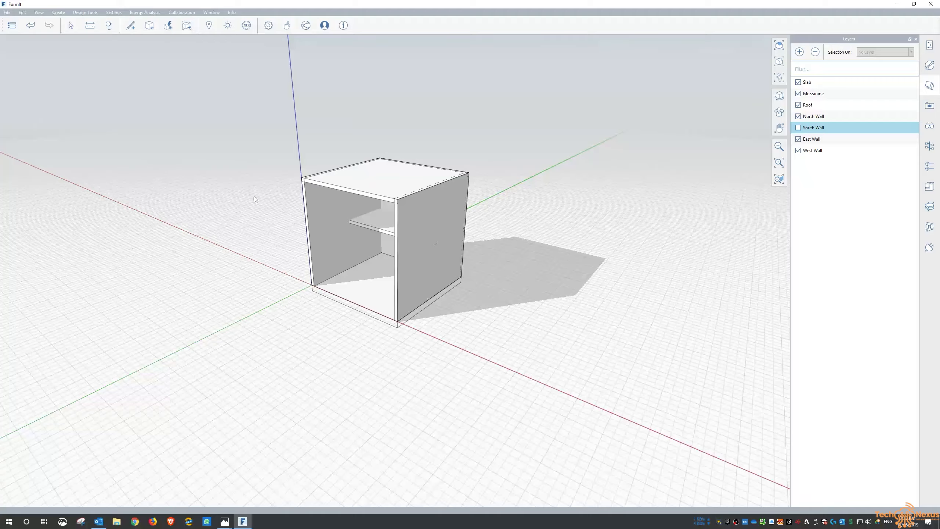
mouse_move(256, 198)
middle_mouse_down()
mouse_move(413, 180)
mouse_move(365, 195)
mouse_move(239, 203)
middle_mouse_up()
scroll(320, 256, "up", 2)
scroll(320, 256, "up", 1)
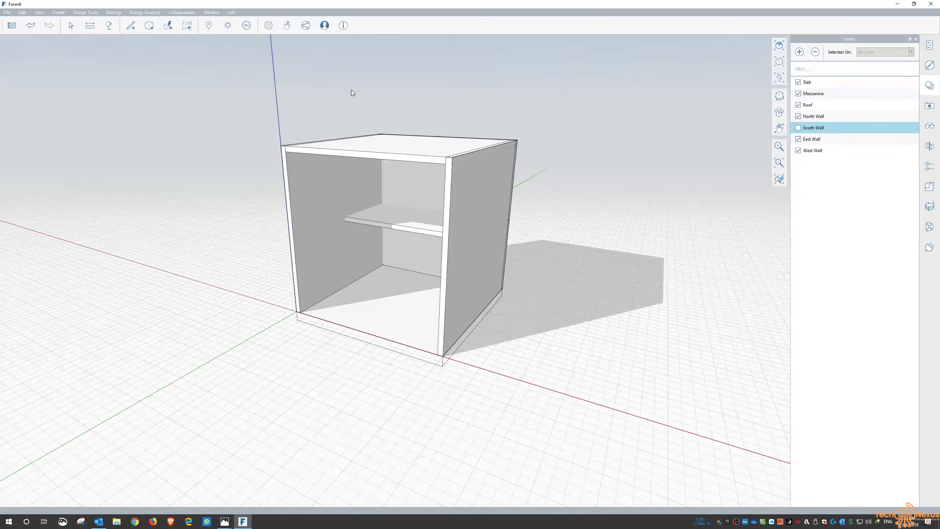
left_click(210, 25)
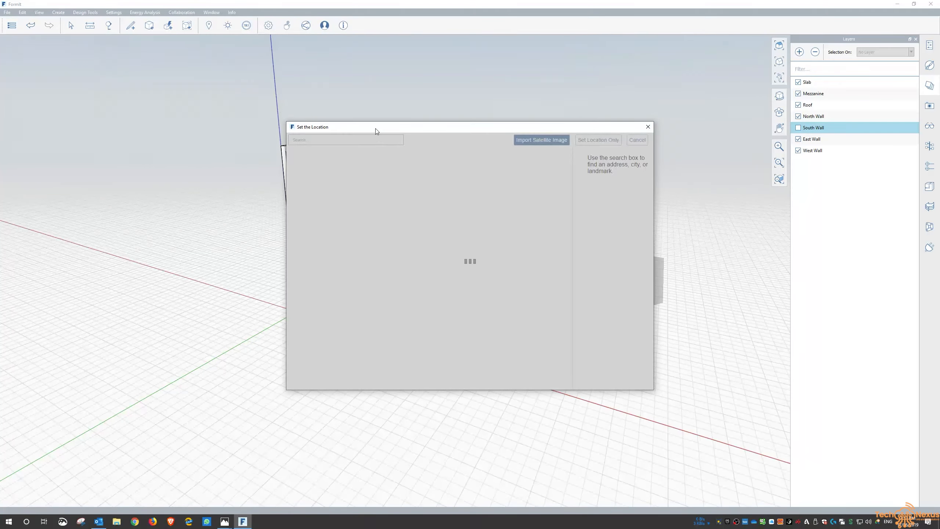
left_click_drag(375, 128, 291, 123)
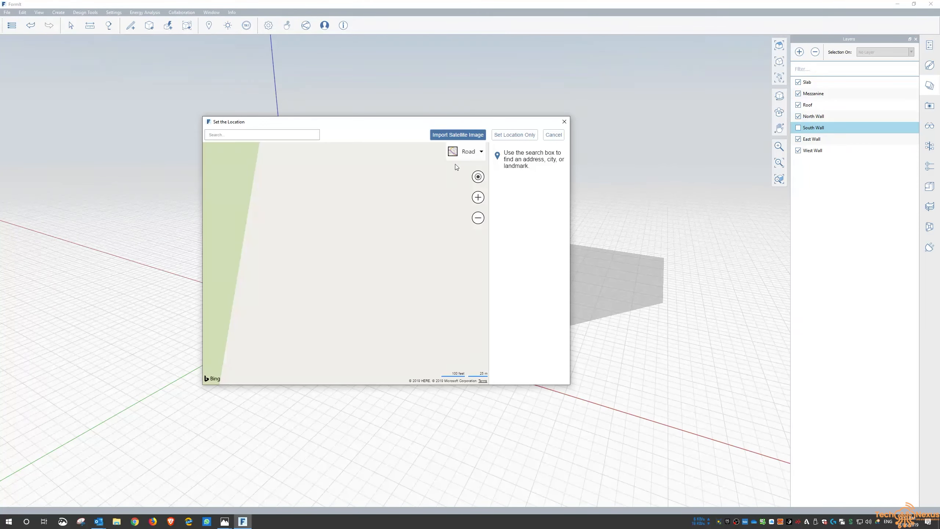
left_click(564, 121)
- Examine the open building's interior, mezzanine and cast shadows from several angles, ending with a frontal view
scroll(313, 265, "down", 4)
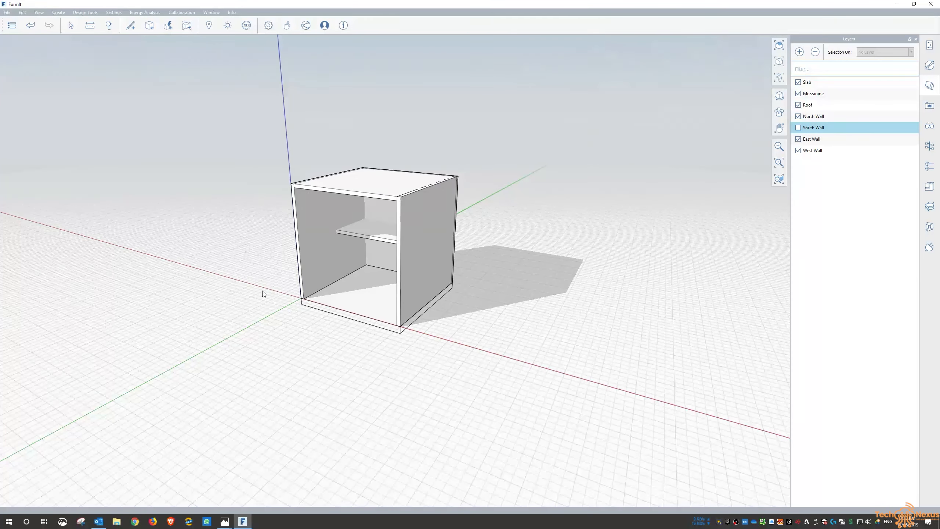
scroll(262, 292, "up", 4)
middle_click_drag(432, 263, 384, 276)
right_click_drag(387, 279, 360, 282)
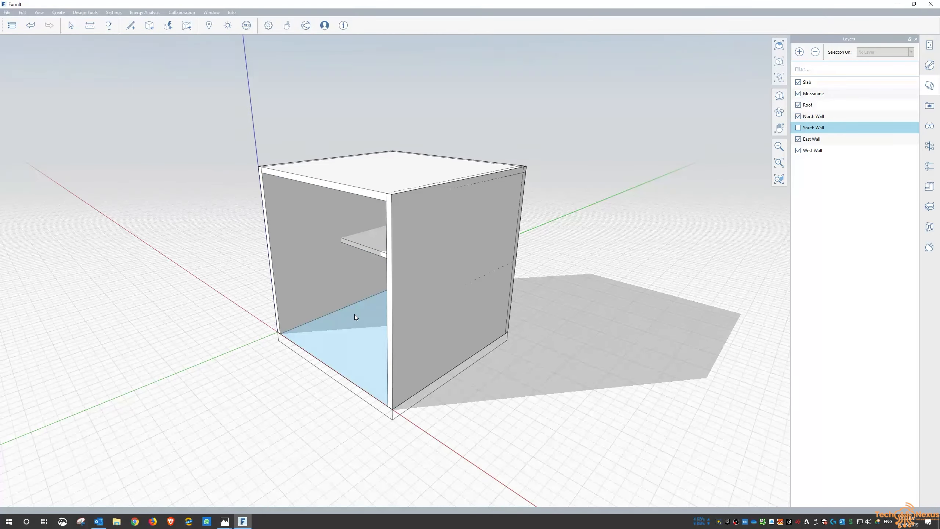
right_click_drag(355, 315, 390, 303)
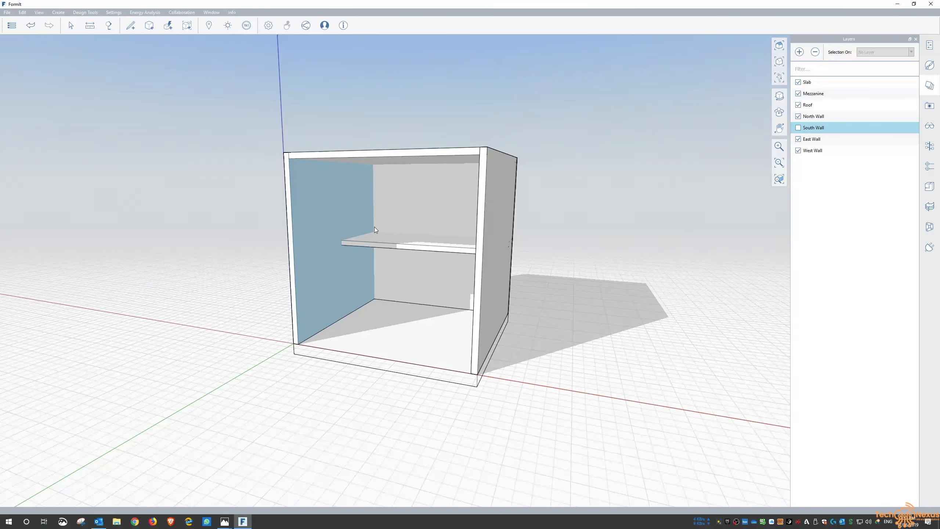
right_click_drag(375, 229, 360, 249)
scroll(417, 281, "up", 4)
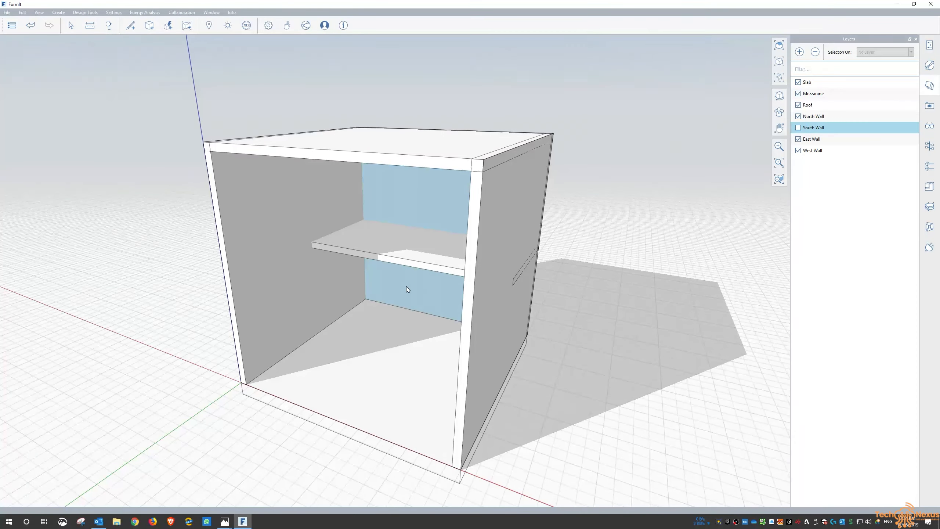
right_click_drag(413, 296, 429, 287)
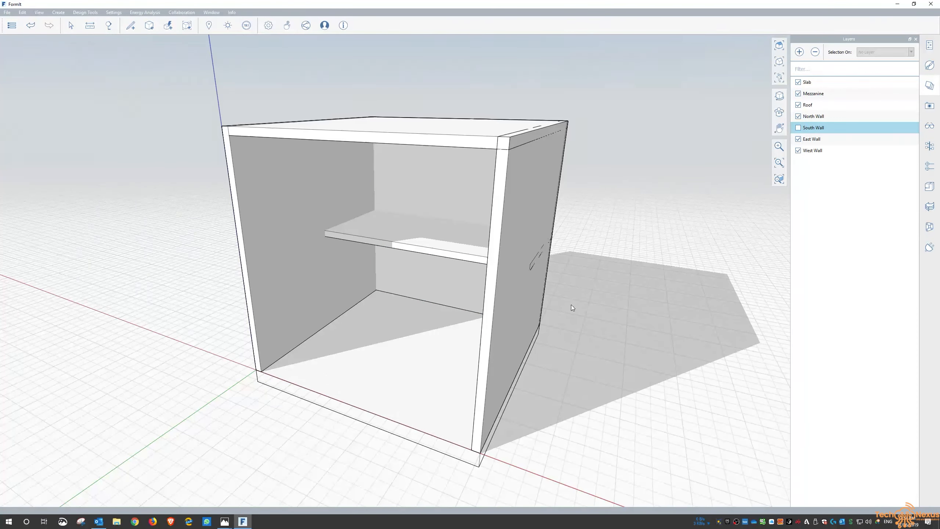
right_click_drag(571, 304, 632, 281)
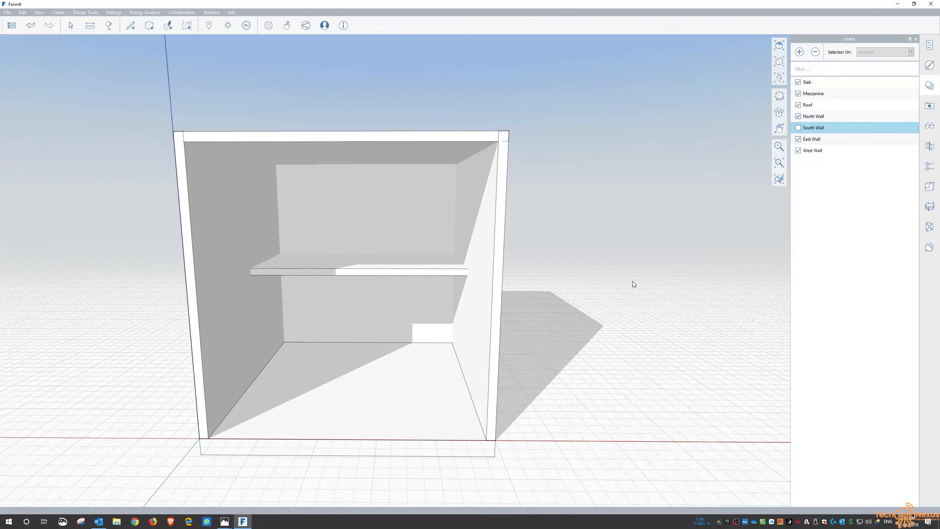
- Show and hide the South Wall layer to compare the closed and open building, and check the mezzanine inside
left_click(798, 127)
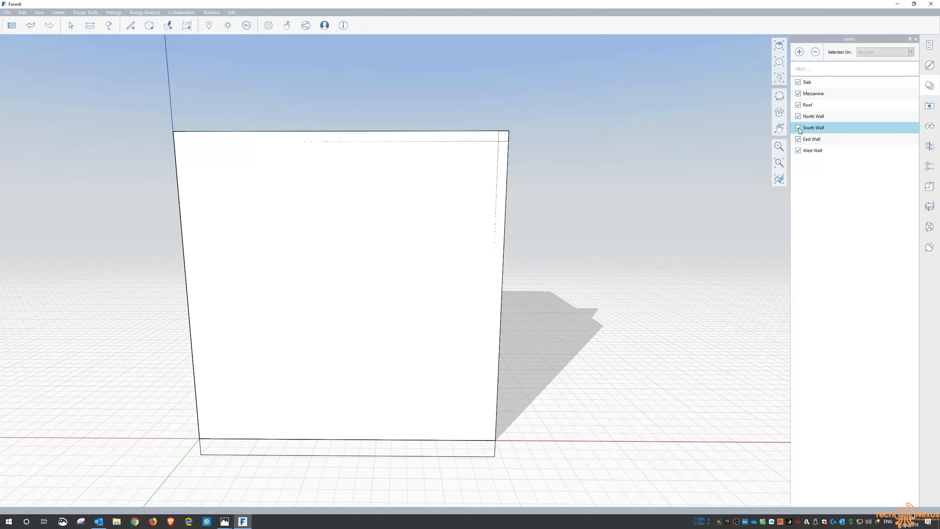
left_click(799, 128)
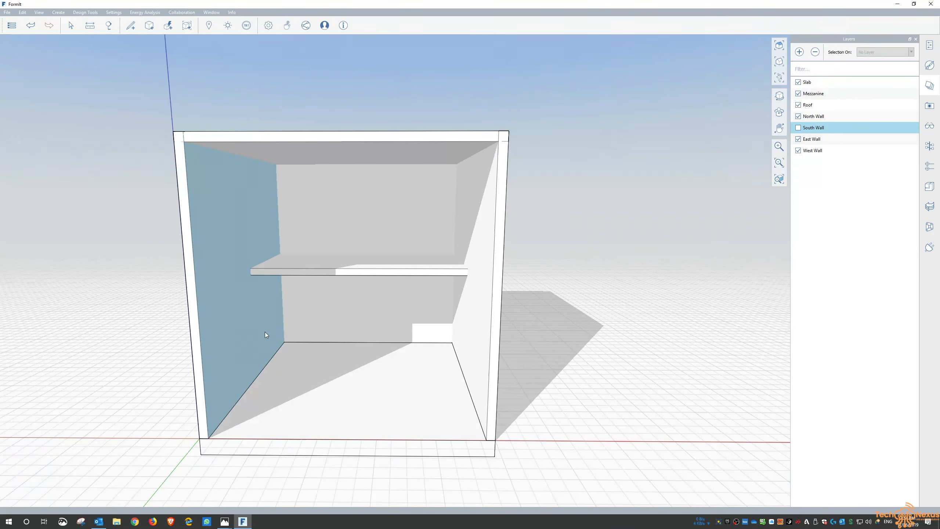
left_click(395, 270)
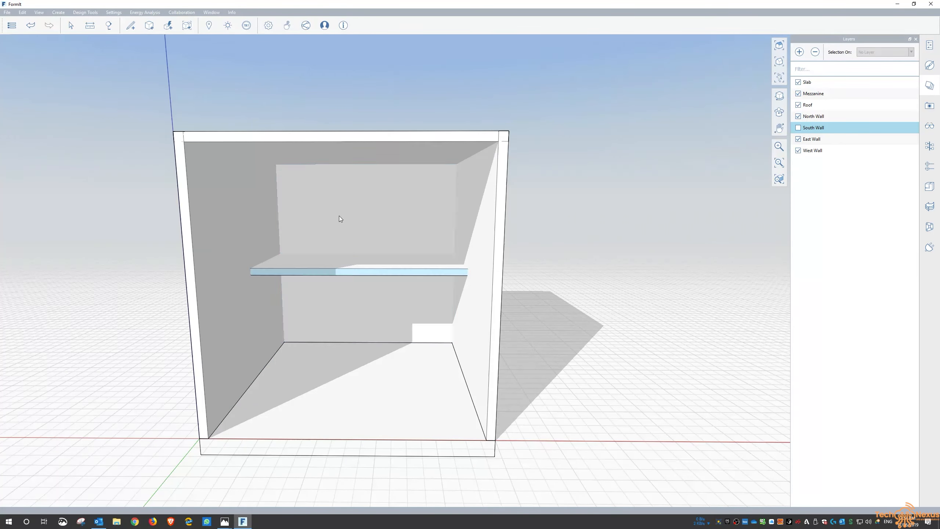
left_click(551, 297)
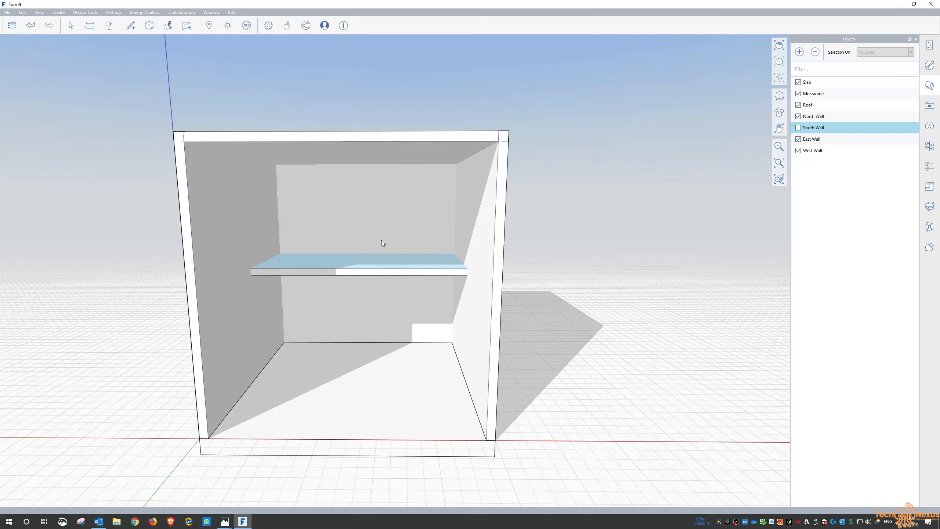
mouse_move(571, 395)
middle_mouse_down()
mouse_move(492, 405)
mouse_move(388, 357)
mouse_move(603, 333)
middle_mouse_up()
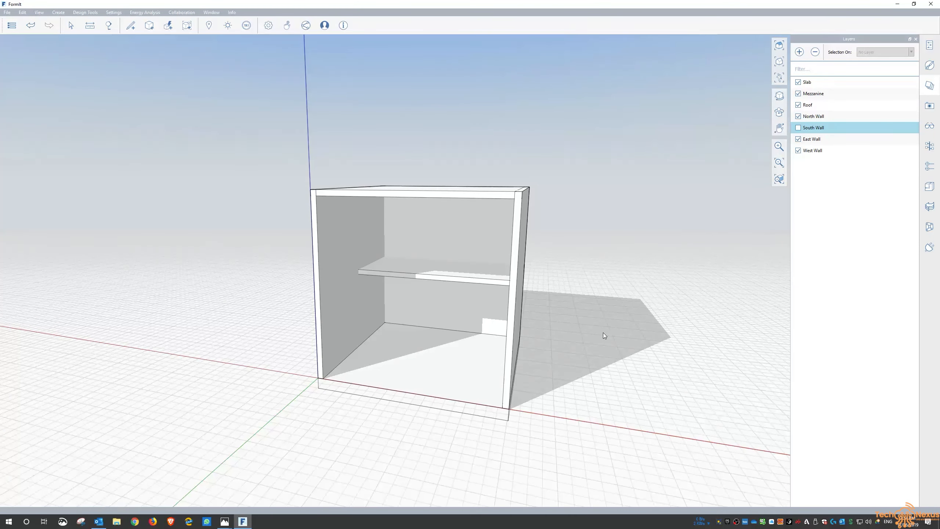